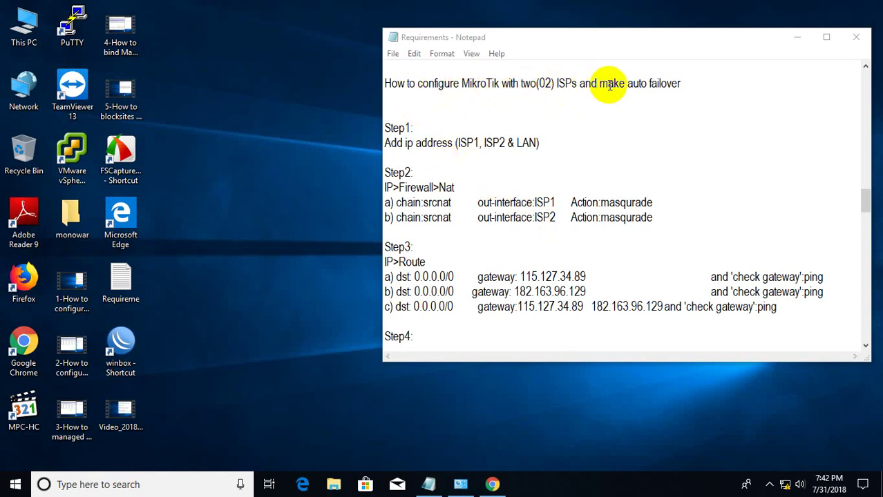
Read the requirements notes, highlighting 'make auto failover' in the title.
drag(599, 83, 704, 84)
click(511, 115)
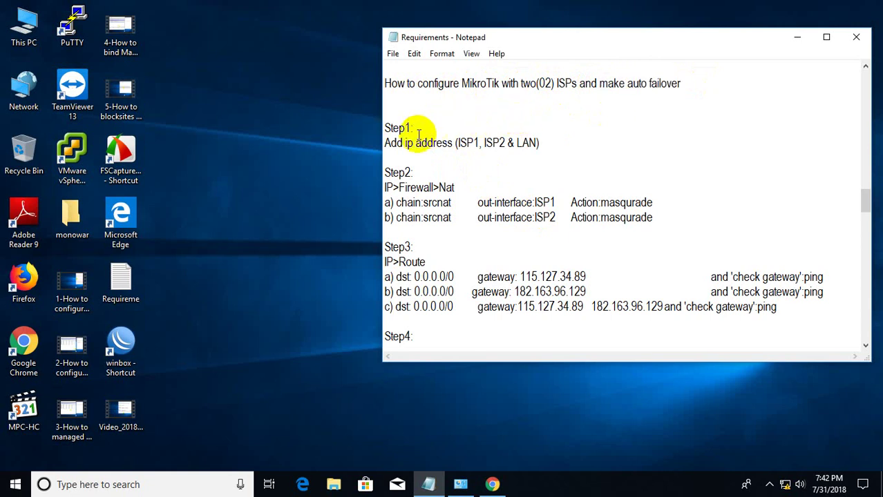
scroll(434, 194, down, 5)
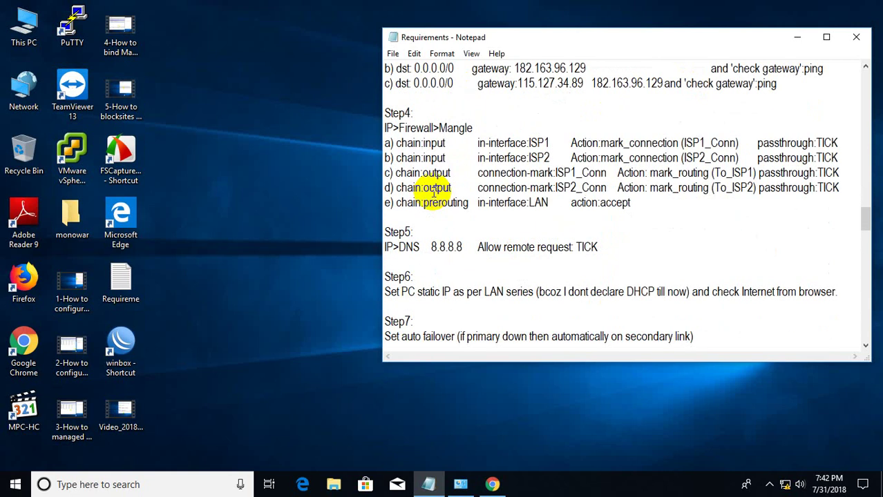
scroll(434, 194, down, 2)
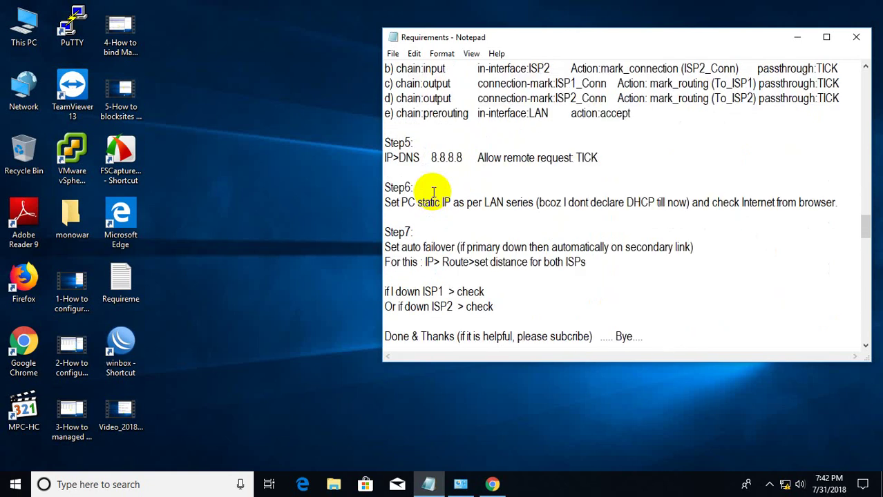
scroll(434, 192, down, 1)
scroll(434, 192, up, 6)
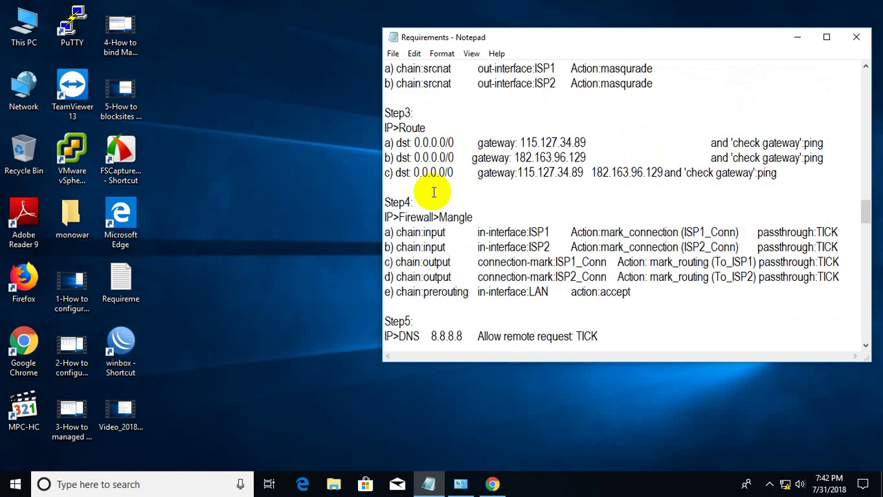
scroll(434, 194, up, 2)
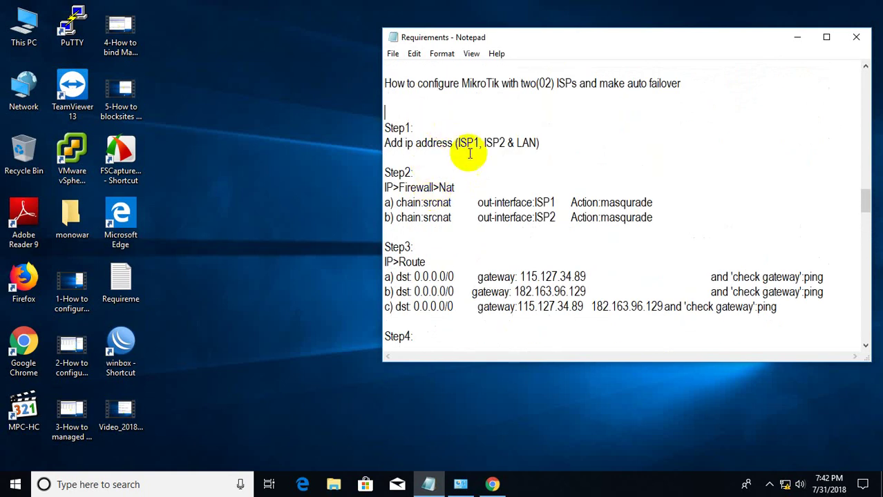
Launch WinBox and connect to the discovered MikroTik router to reach its interface list.
double_click(121, 352)
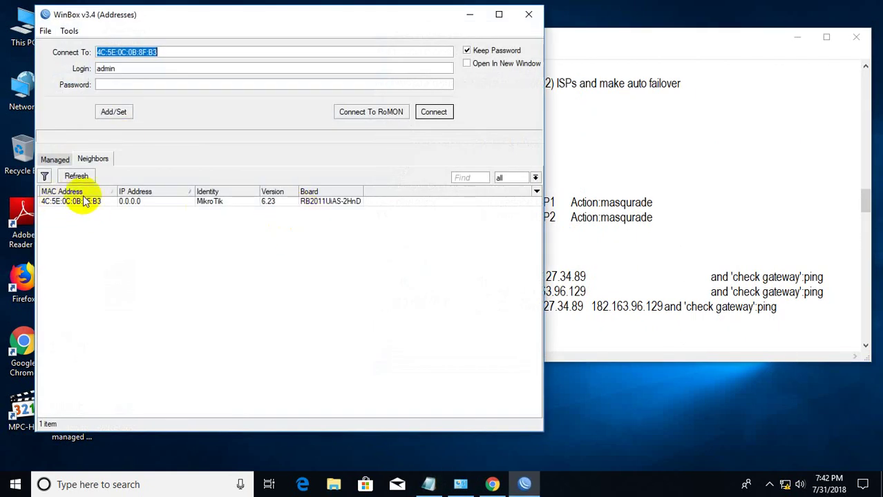
click(69, 201)
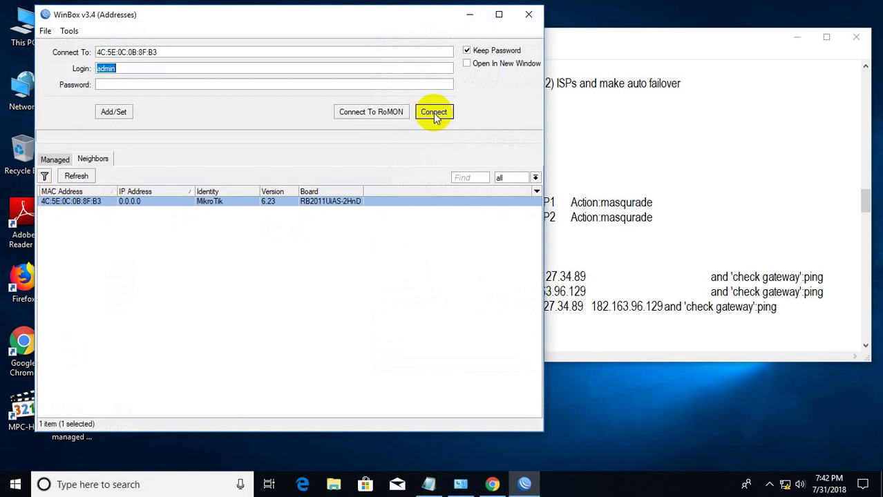
click(436, 116)
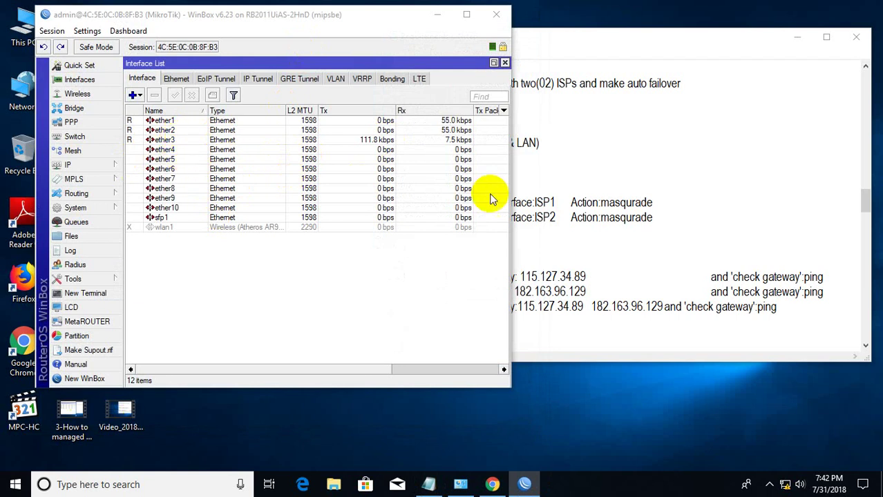
click(597, 148)
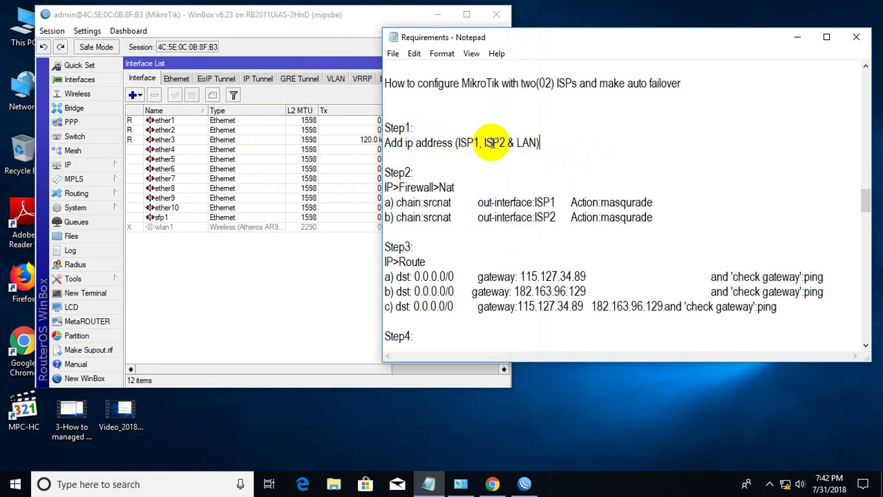
click(210, 276)
Add the address 115.127.34.91/29 on ether1 in IP > Addresses.
click(86, 165)
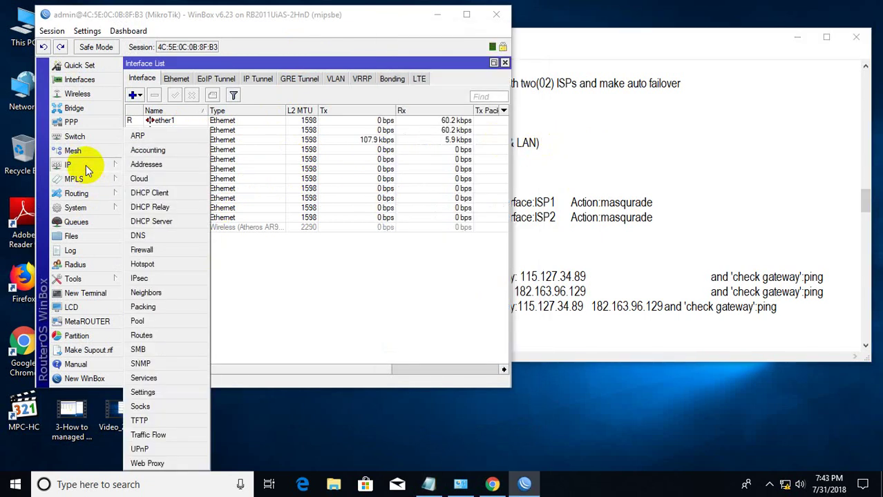
click(171, 166)
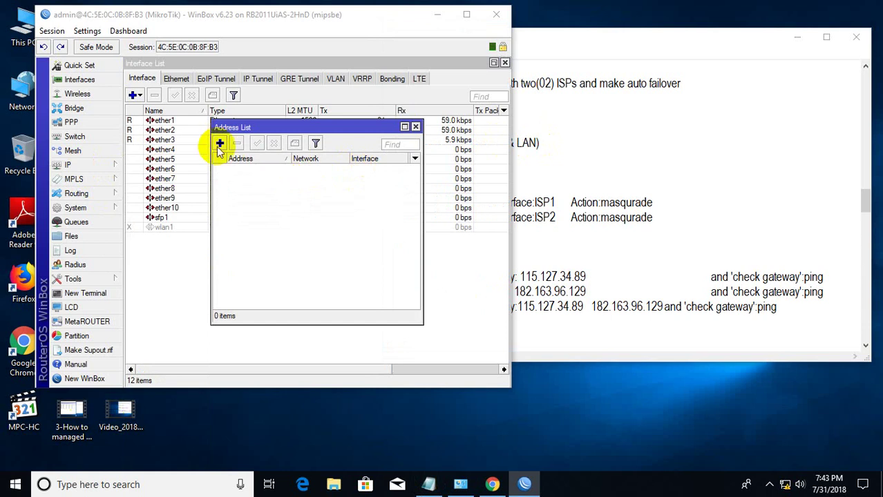
click(219, 144)
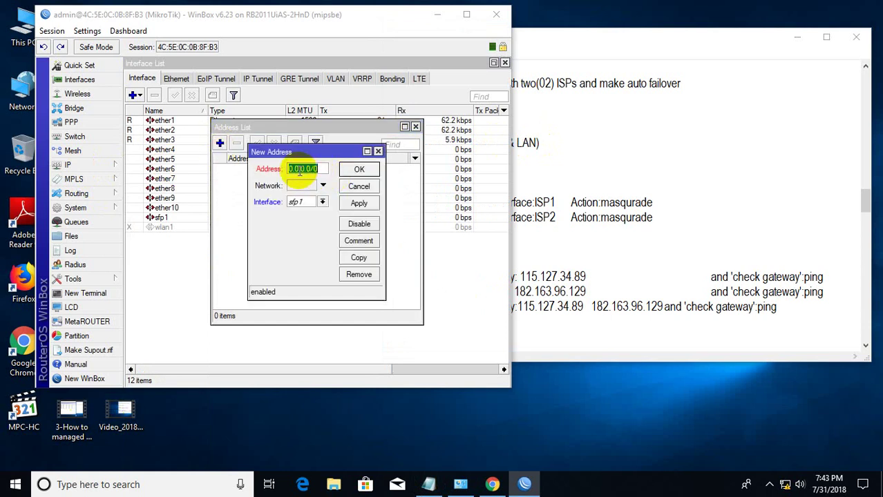
text(1/29)
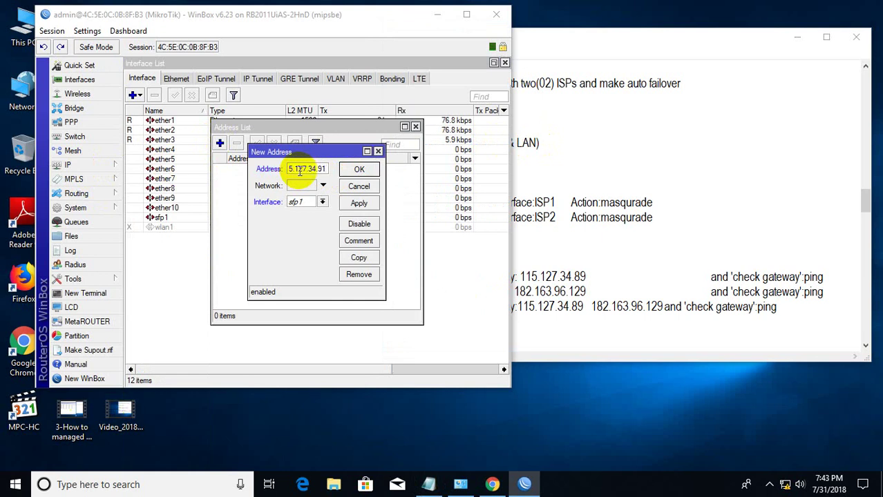
click(322, 202)
click(306, 213)
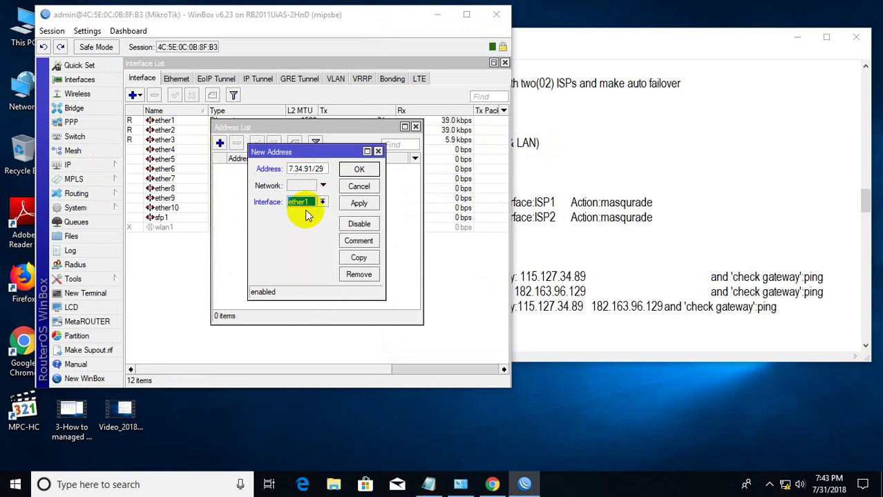
click(359, 202)
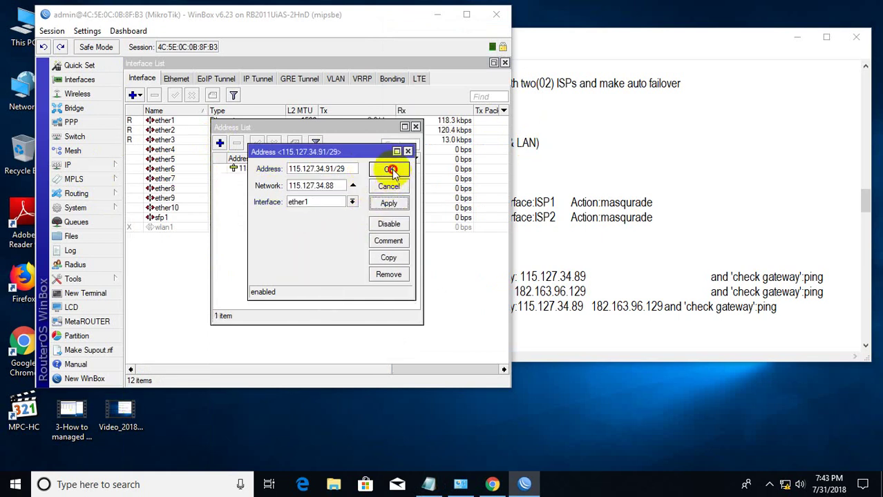
click(389, 170)
Add the address 182.163.96.144/27 on ether2.
click(220, 143)
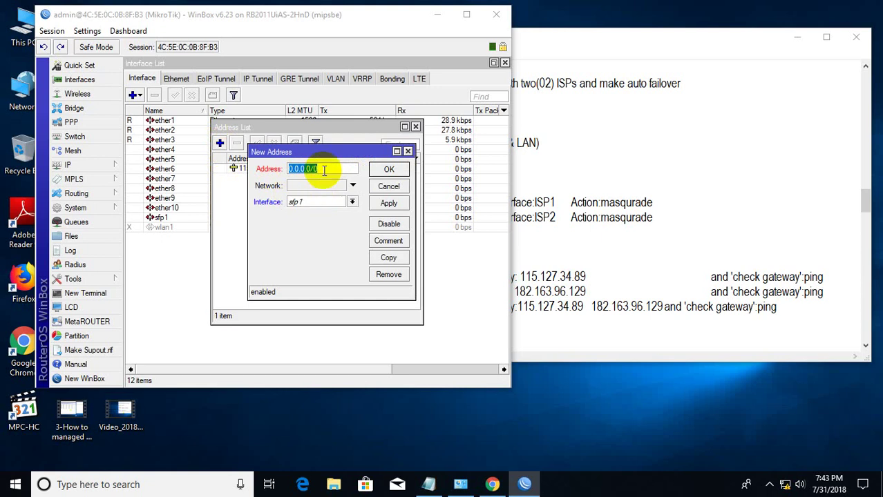
text(182.163.96.144/27)
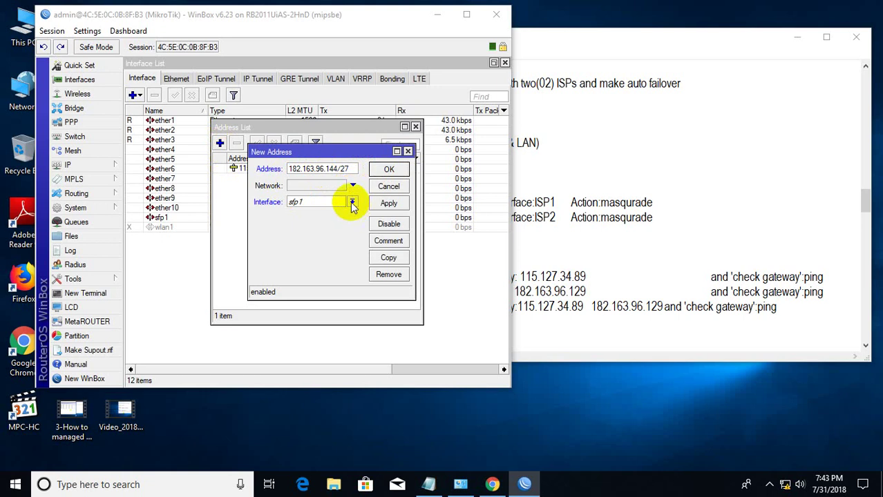
click(351, 202)
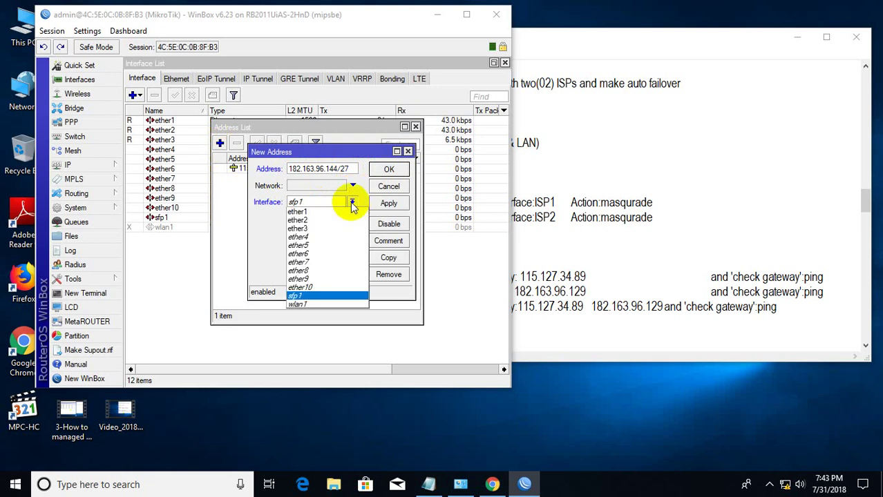
click(313, 221)
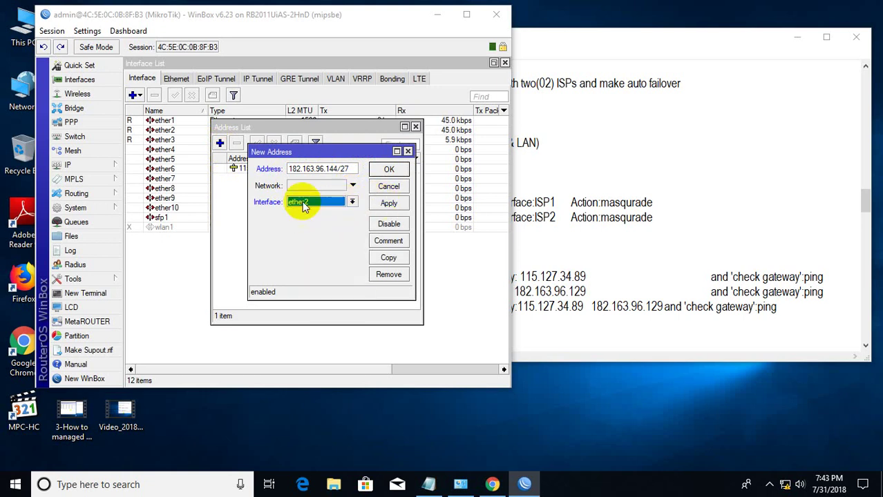
click(389, 204)
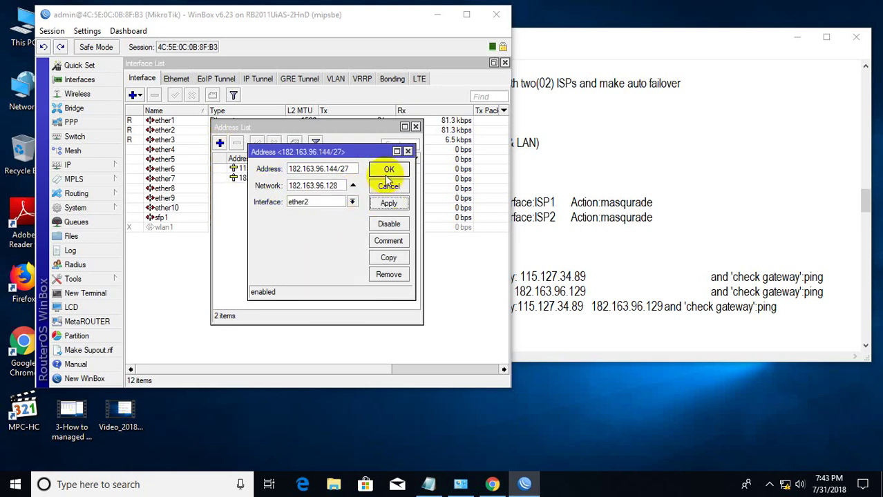
click(389, 169)
Add the address 192.168.1.1/24 on ether3.
click(220, 143)
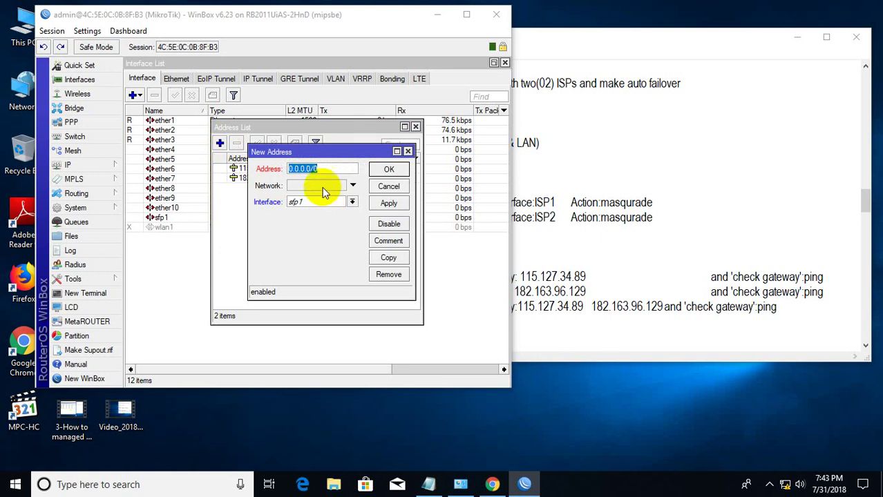
text(192.168.1.1/24)
click(352, 201)
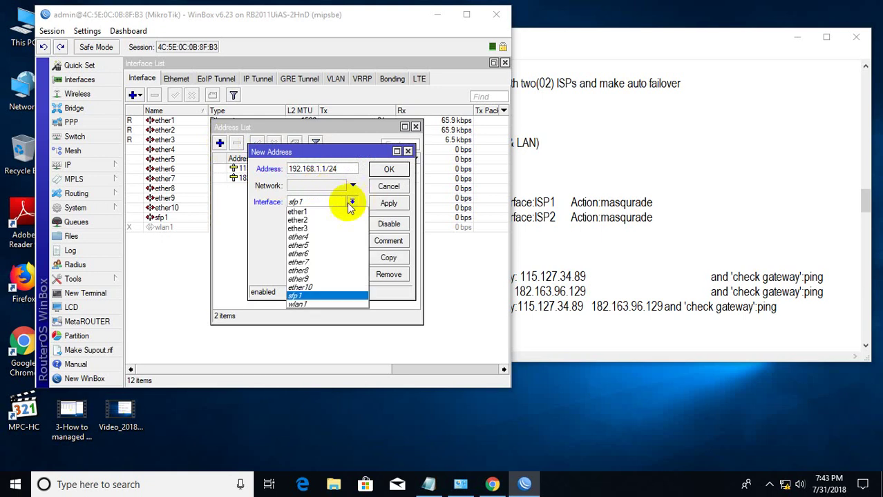
click(307, 229)
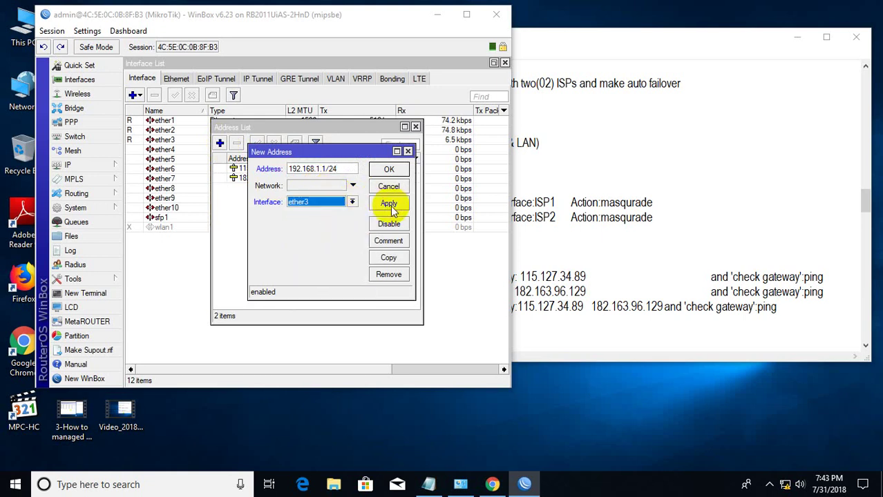
click(388, 205)
click(389, 169)
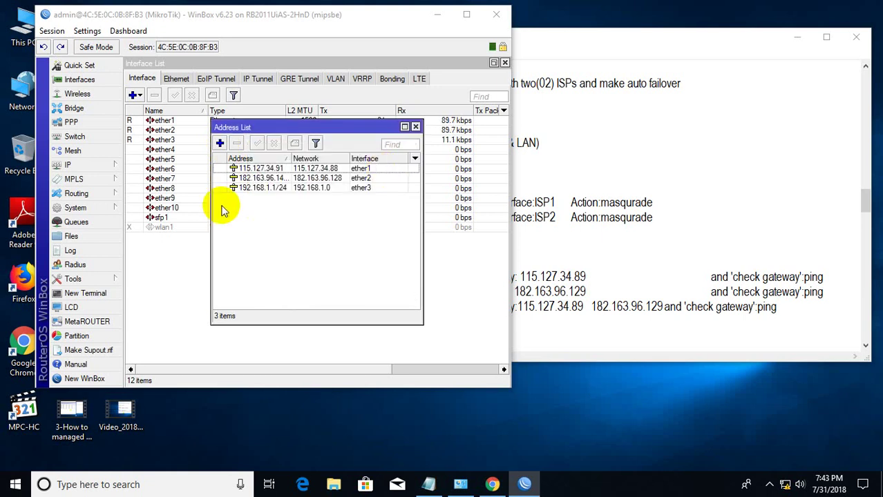
Rename ether1, ether2 and ether3 to ISP1, ISP2 and LAN, then bring up the notes.
click(412, 129)
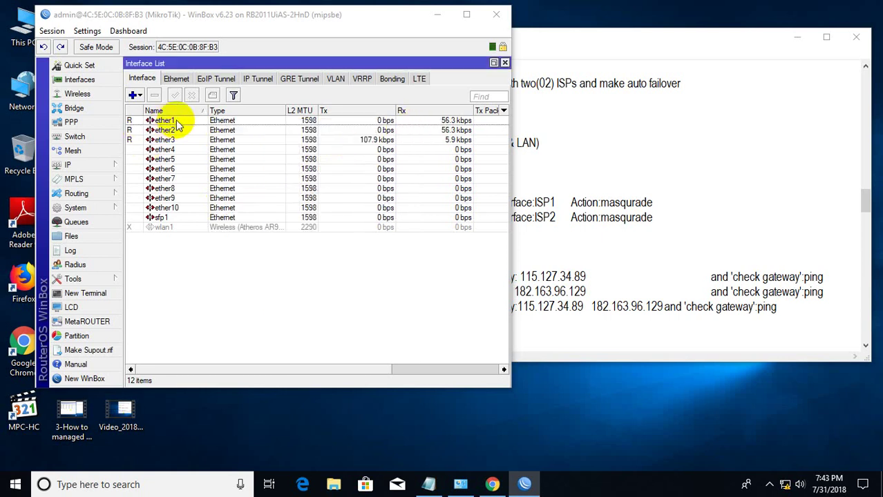
double_click(174, 123)
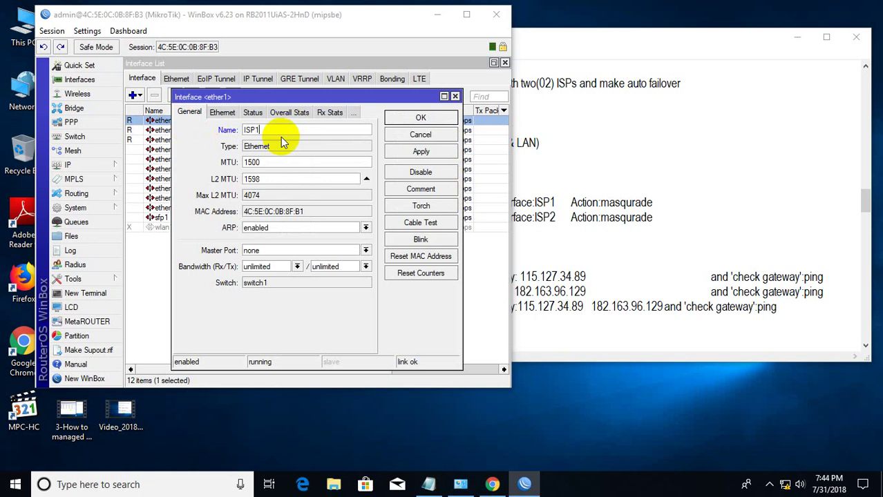
click(419, 118)
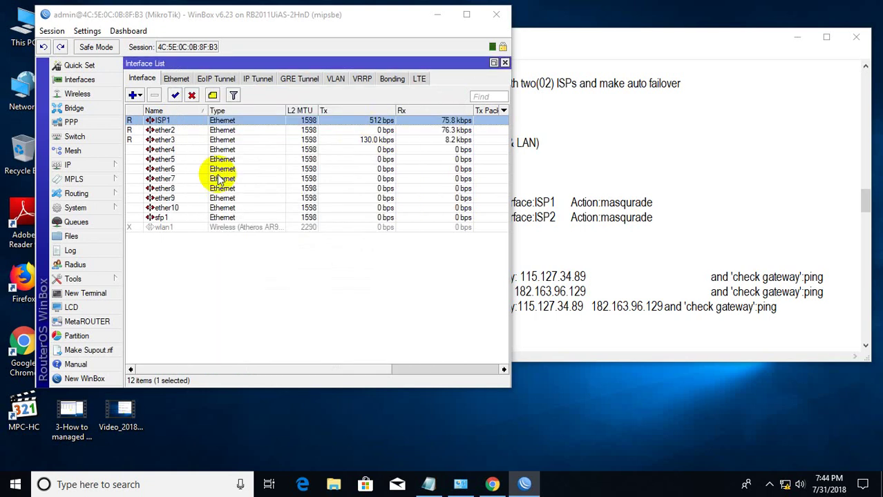
double_click(167, 131)
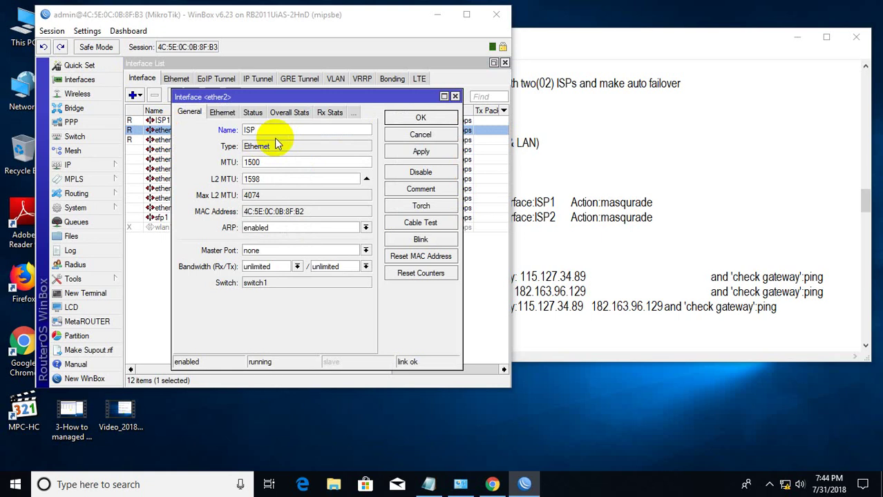
click(419, 119)
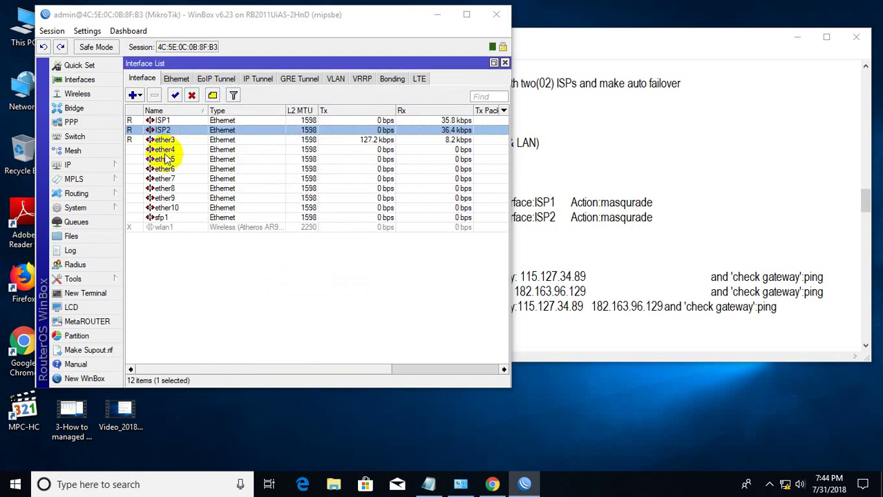
double_click(173, 141)
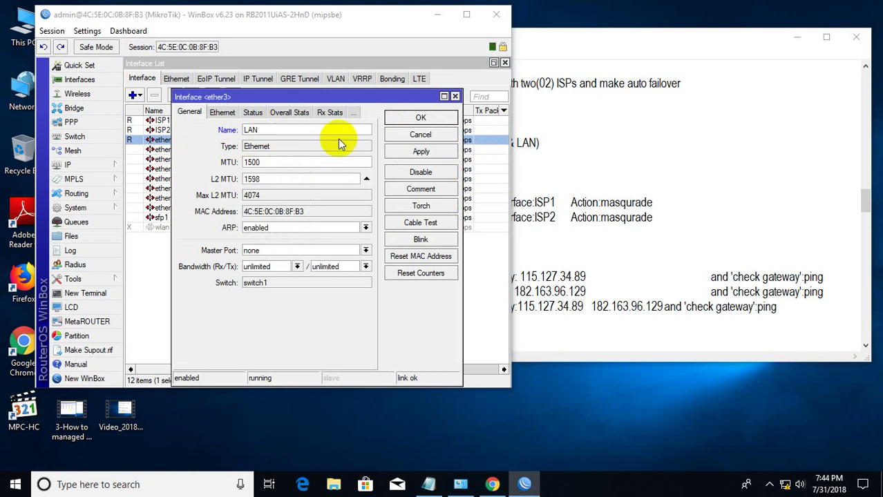
click(414, 119)
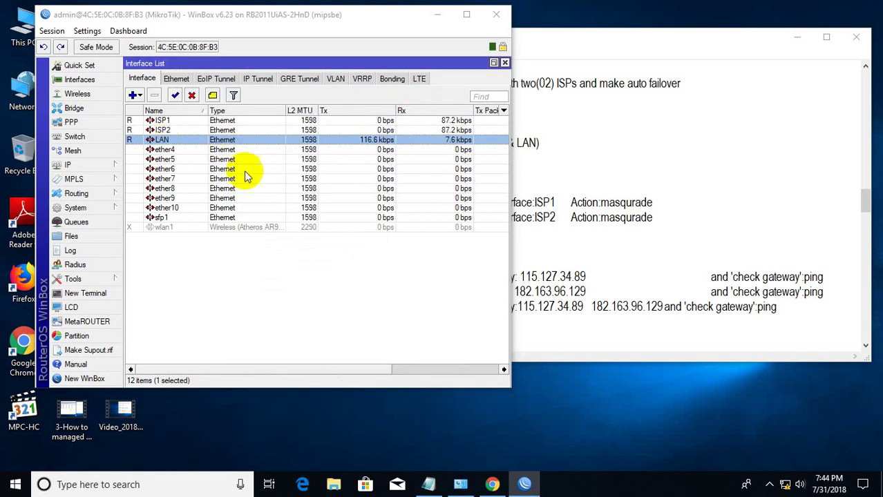
click(594, 159)
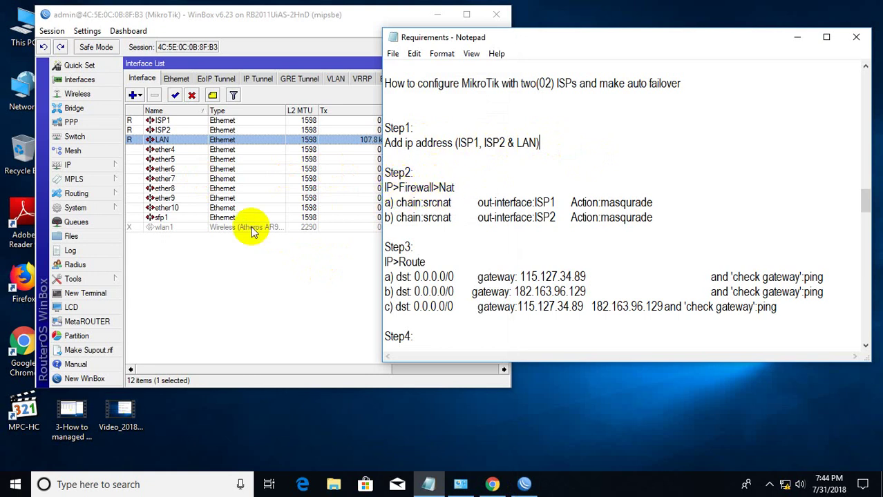
Open the NAT tab of IP > Firewall, checking the requirements notes.
click(246, 255)
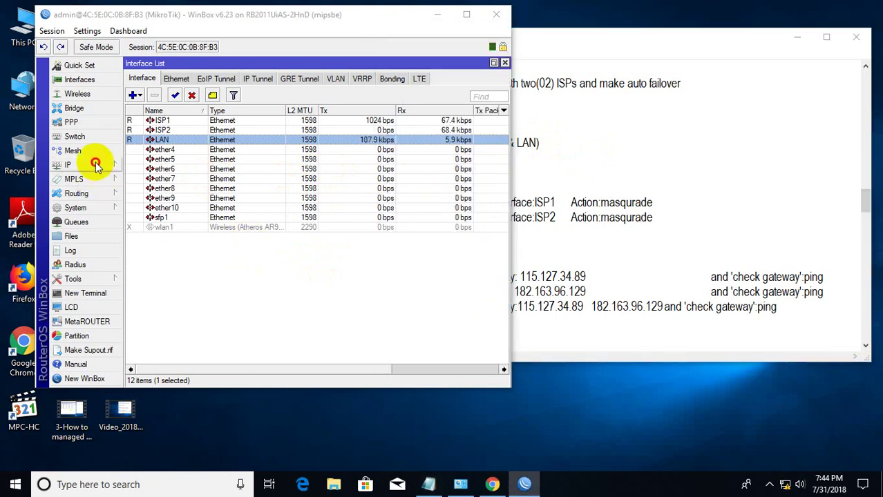
click(95, 163)
click(158, 250)
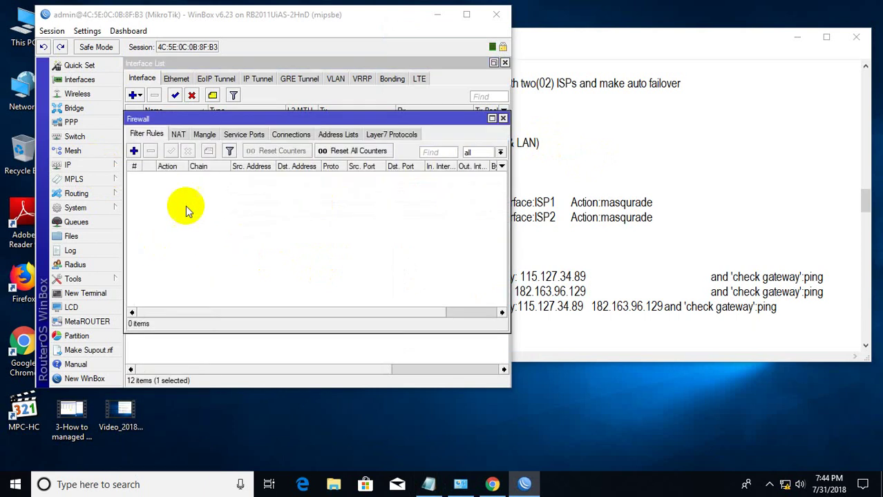
click(178, 134)
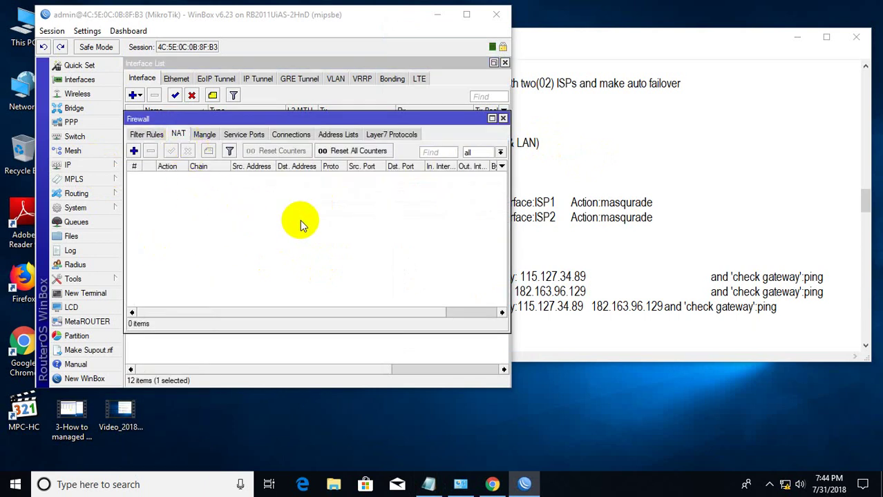
key(alt+Tab)
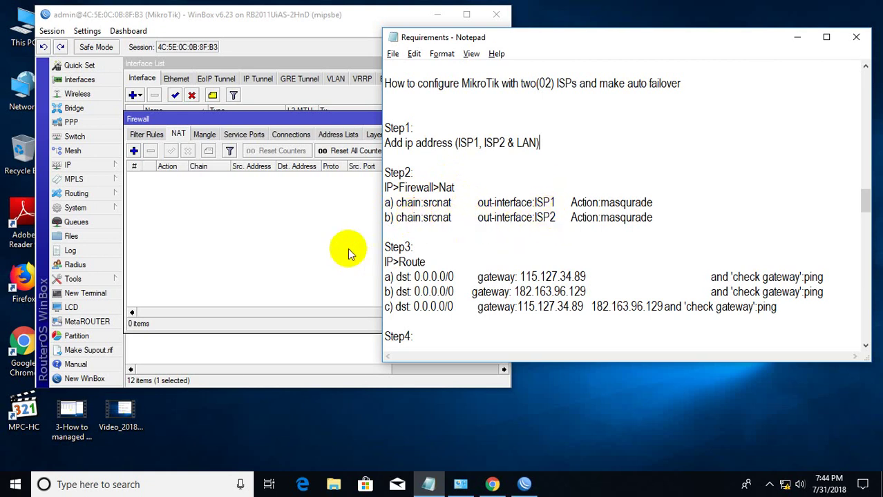
click(257, 209)
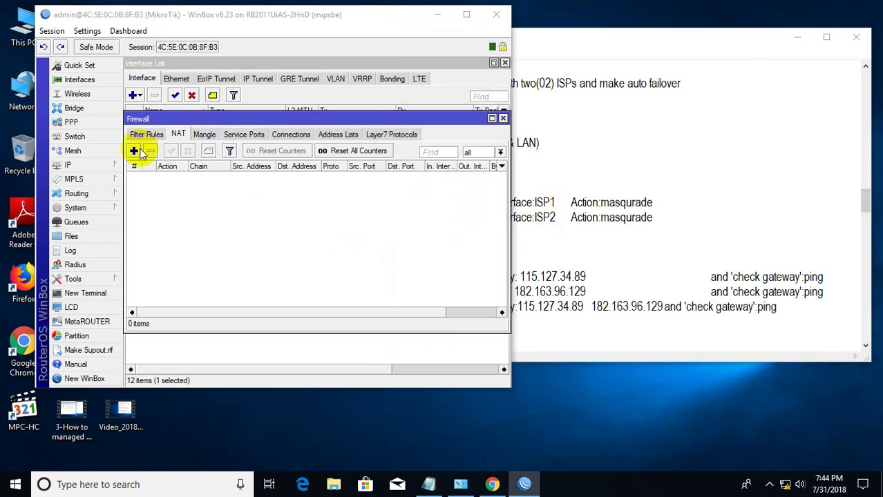
Start a new srcnat rule with Out. Interface ISP1.
click(134, 150)
click(534, 236)
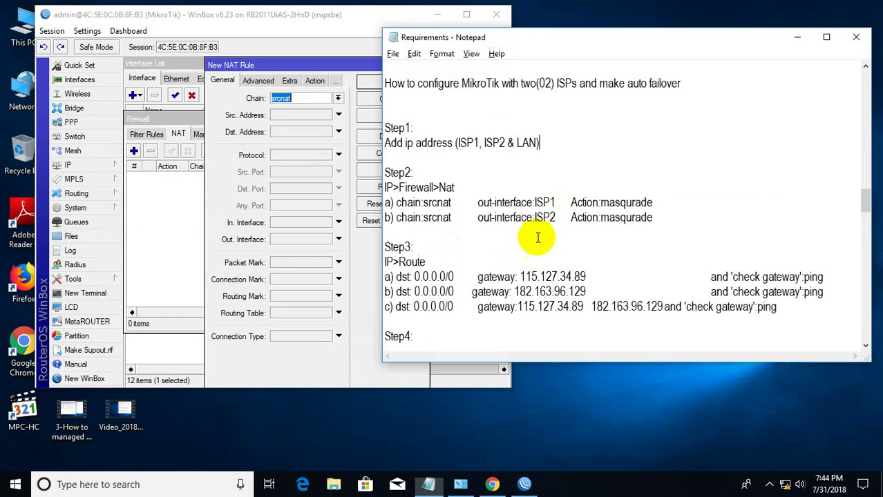
double_click(544, 202)
click(315, 208)
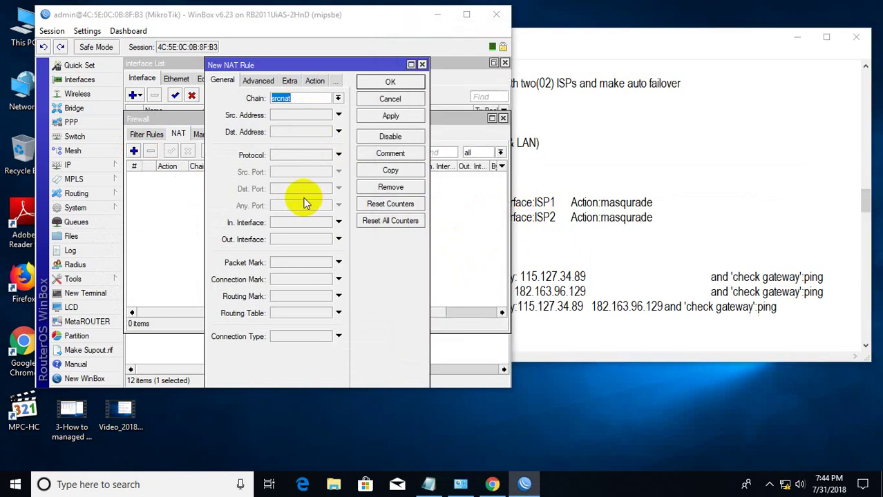
click(289, 239)
click(326, 239)
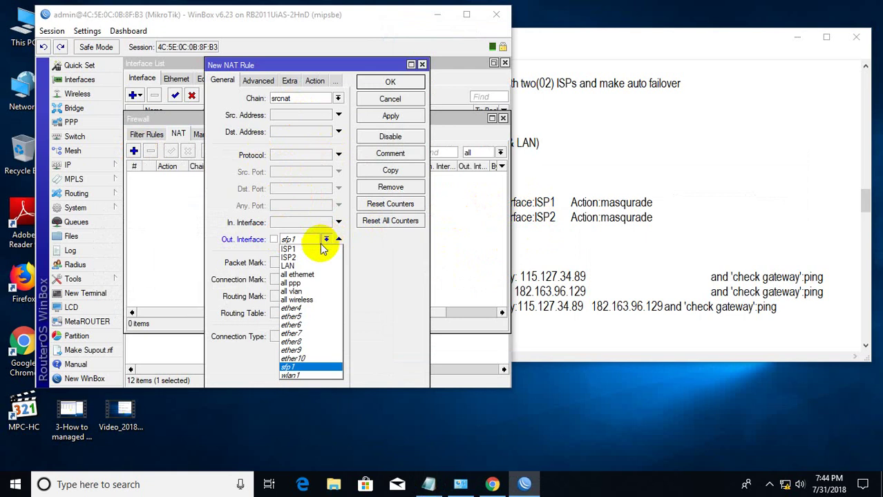
click(298, 249)
Set the ISP1 rule's action to masquerade and save it.
click(516, 209)
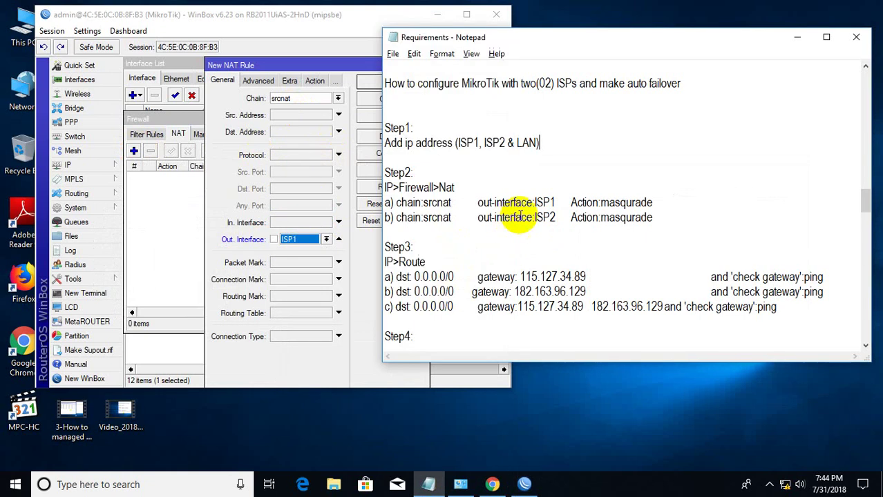
drag(582, 202, 652, 202)
click(284, 128)
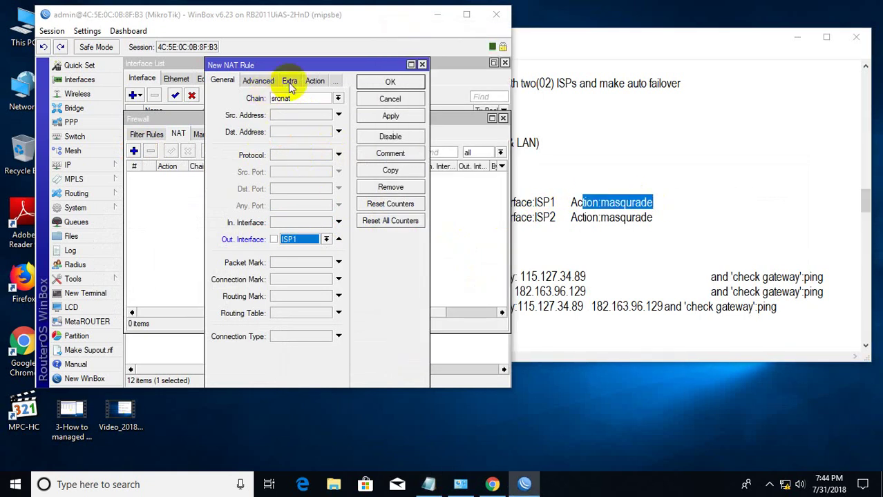
click(315, 82)
click(279, 98)
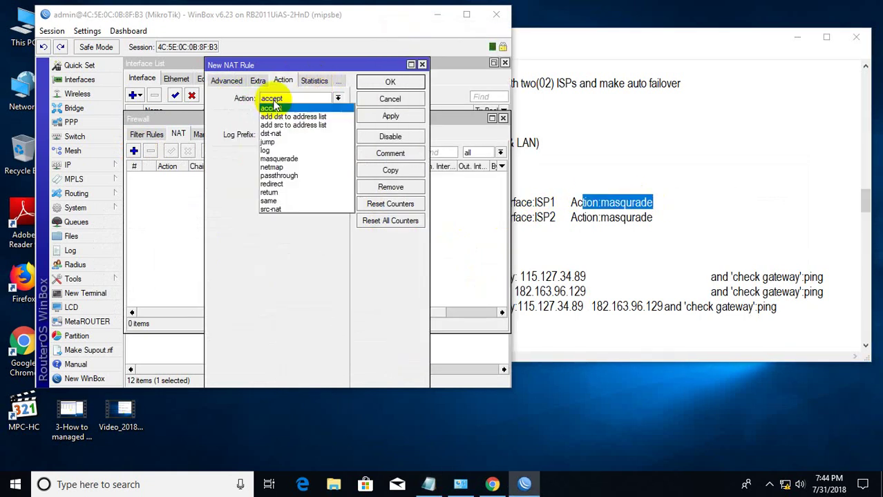
click(290, 159)
click(389, 115)
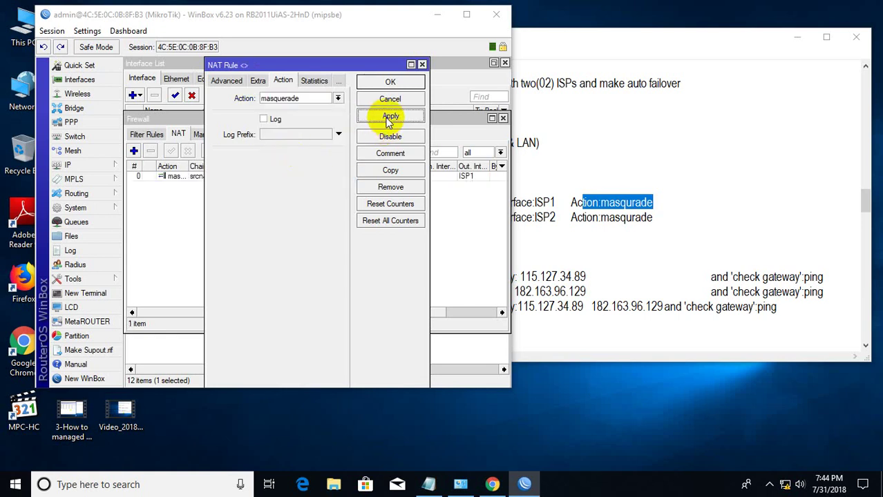
click(391, 82)
click(544, 248)
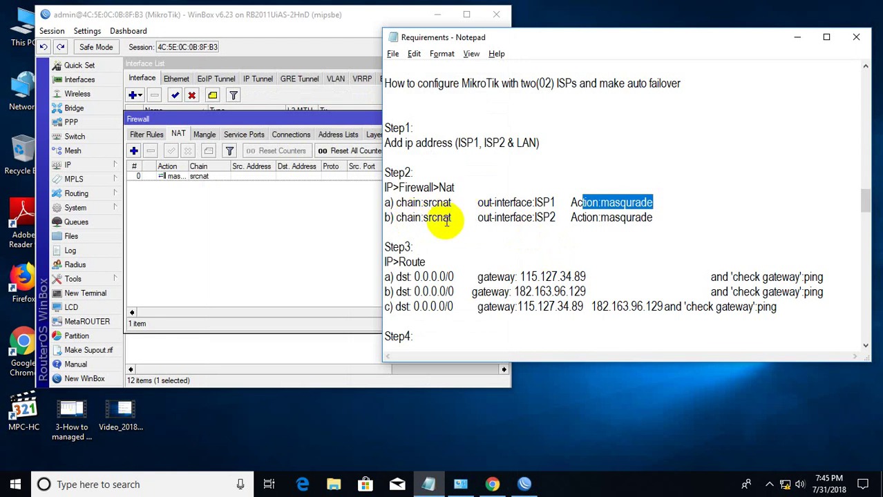
Start another srcnat rule with Out. Interface ISP2.
click(210, 152)
click(134, 152)
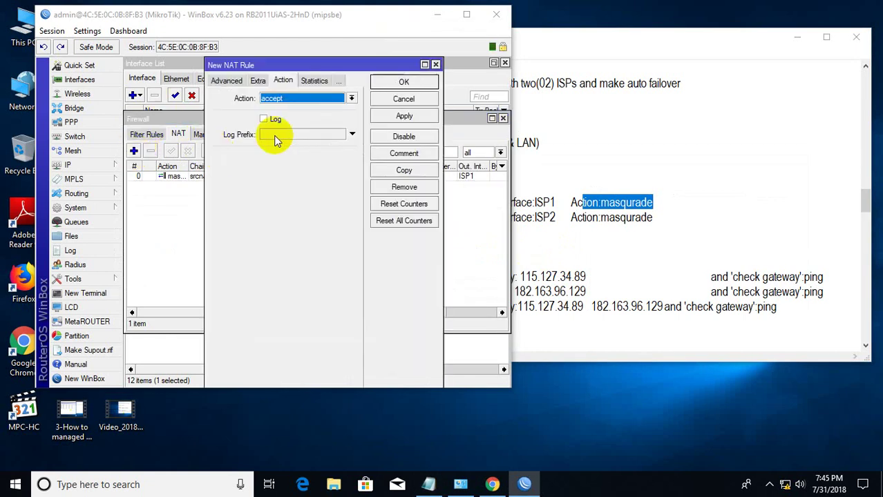
click(230, 82)
click(223, 82)
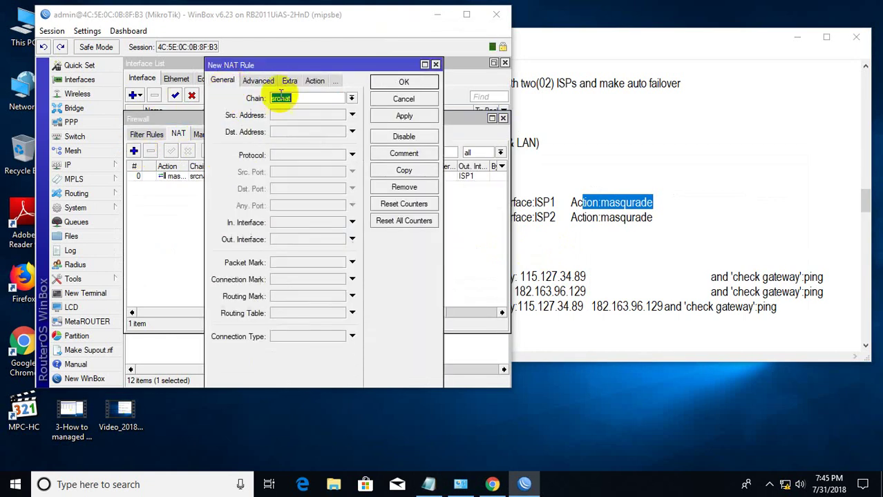
click(351, 239)
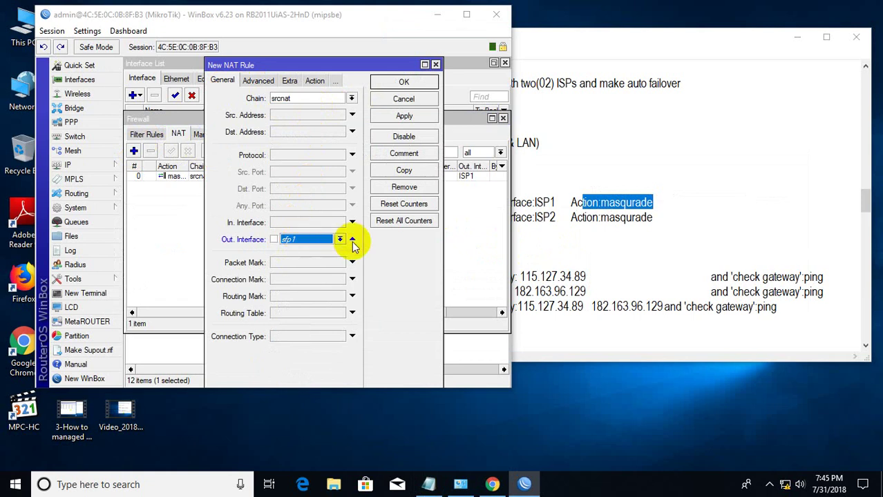
click(340, 239)
click(294, 257)
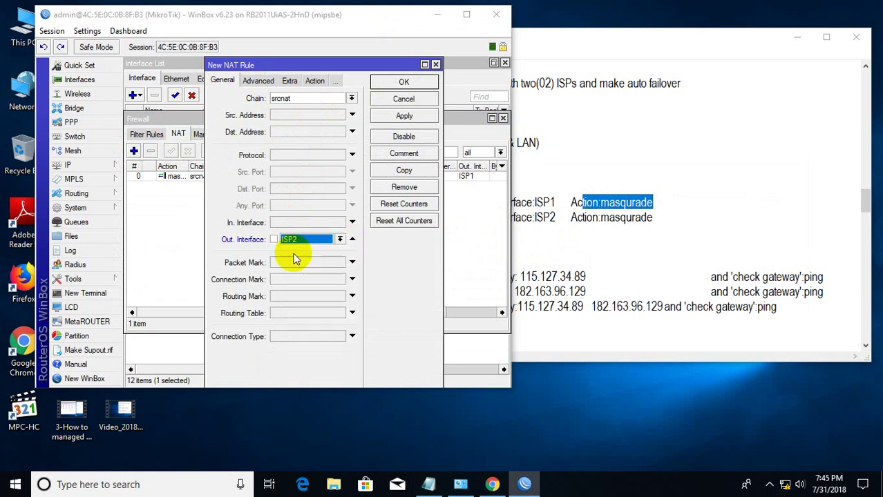
Set the ISP2 rule's action to masquerade, save it, and highlight Step3 in the notes.
click(314, 81)
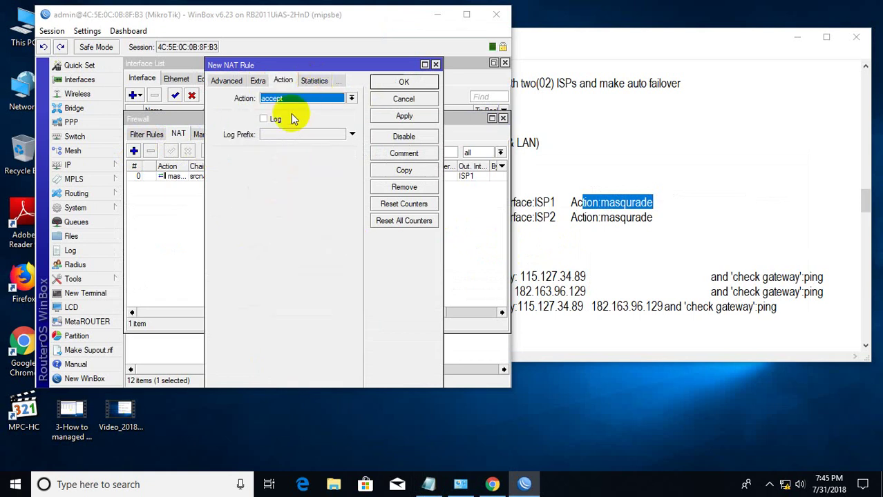
click(287, 100)
click(293, 160)
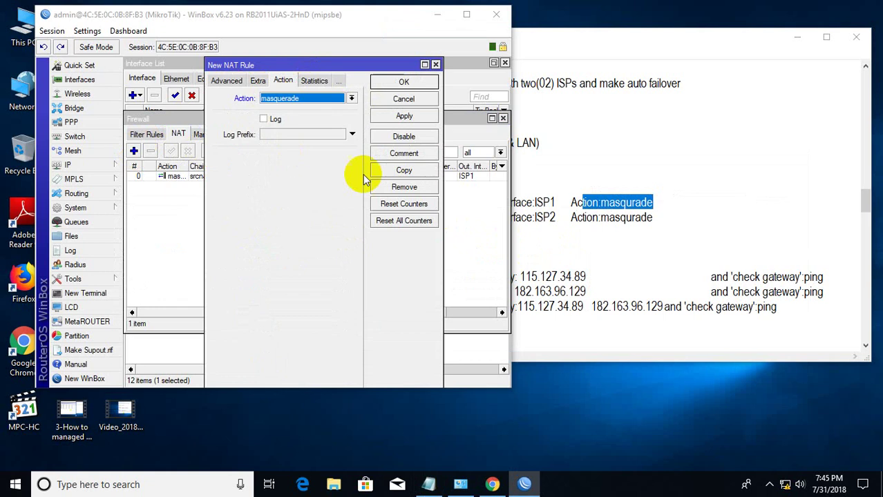
click(404, 116)
click(403, 83)
click(515, 181)
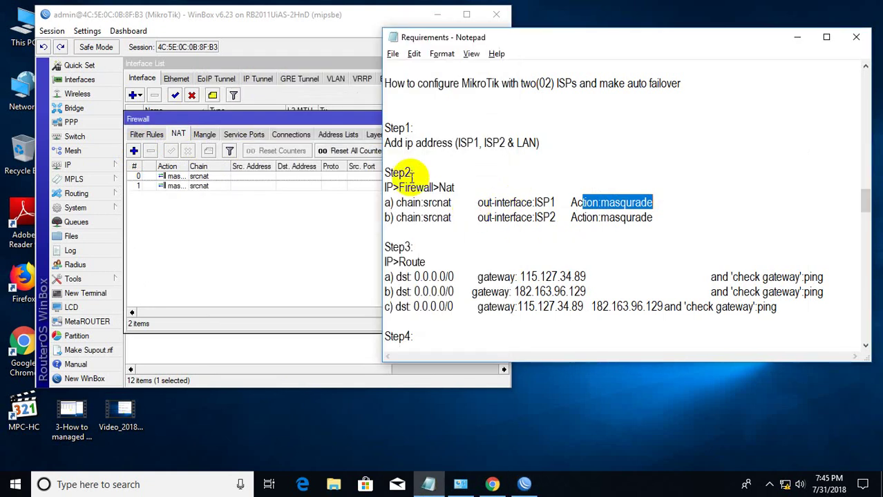
drag(392, 246, 413, 247)
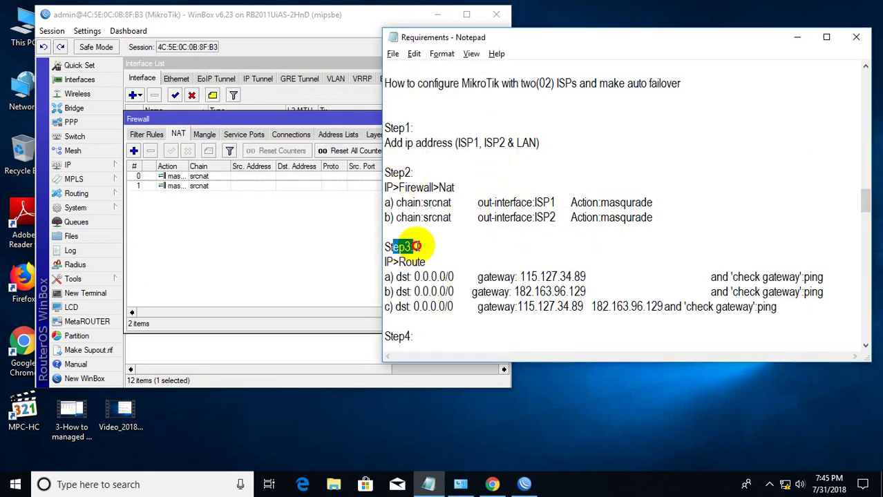
Open IP > Routes to show the connected ISP1, ISP2 and LAN routes.
click(276, 252)
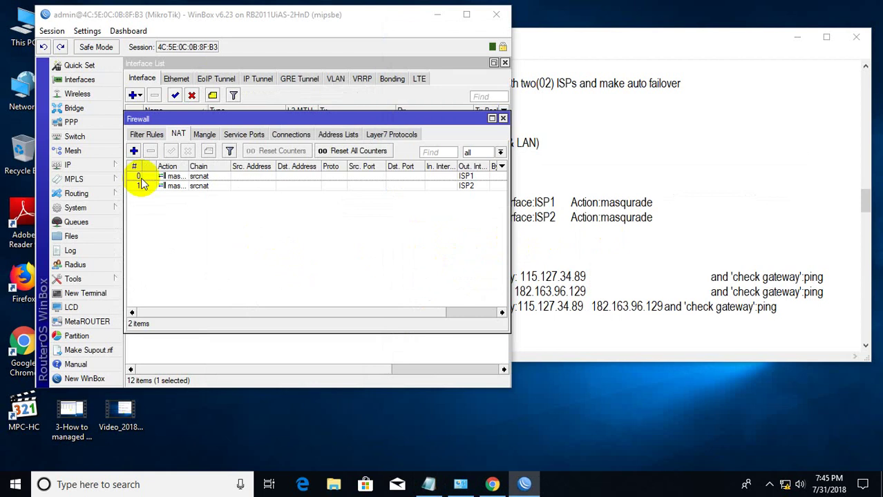
click(77, 165)
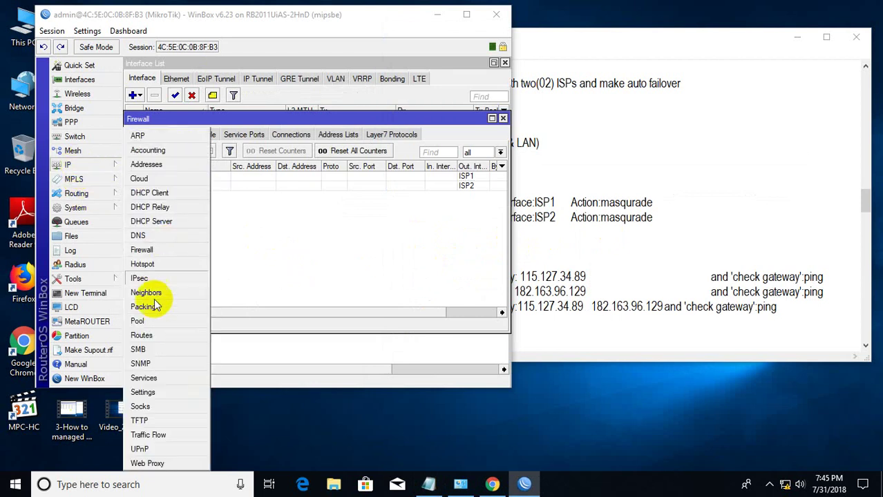
click(141, 336)
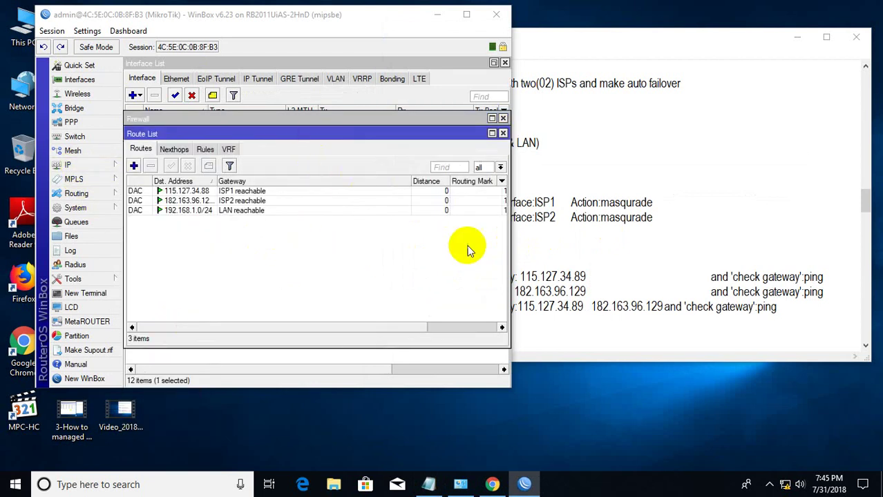
Highlight the gateway addresses on lines a–c of the notes, including 182.163.96.129.
click(525, 275)
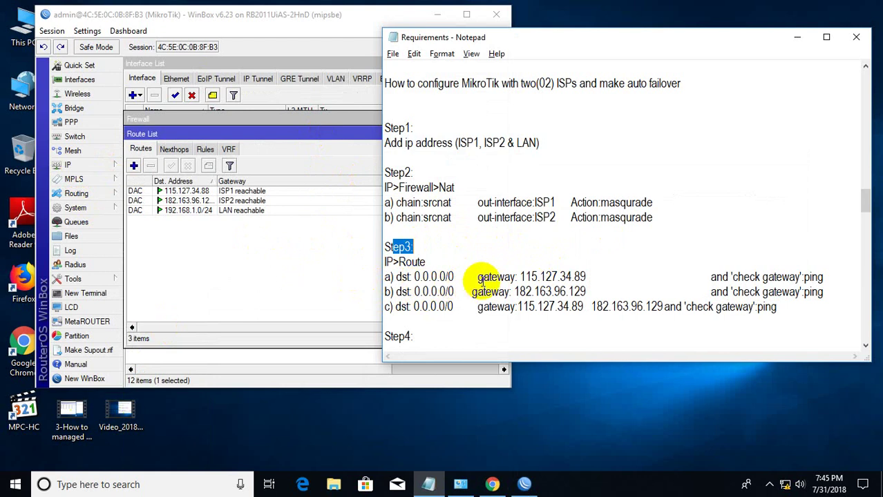
drag(509, 276, 580, 275)
drag(511, 292, 587, 291)
drag(517, 307, 676, 306)
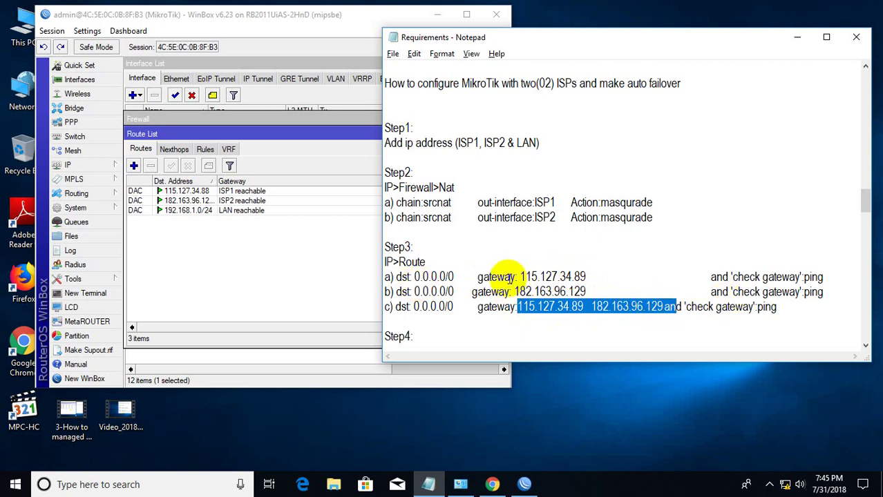
drag(510, 278, 586, 277)
Start a new route with gateway 115.127.34.89 and enlarge its form.
click(235, 227)
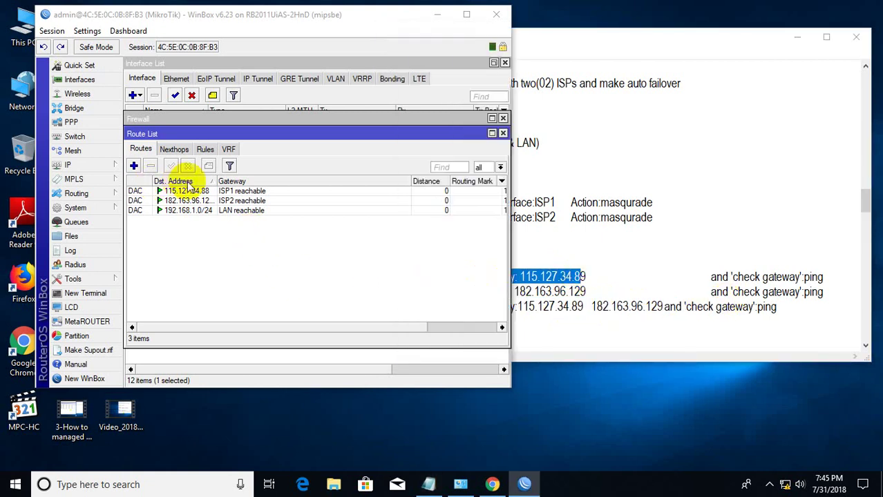
click(134, 166)
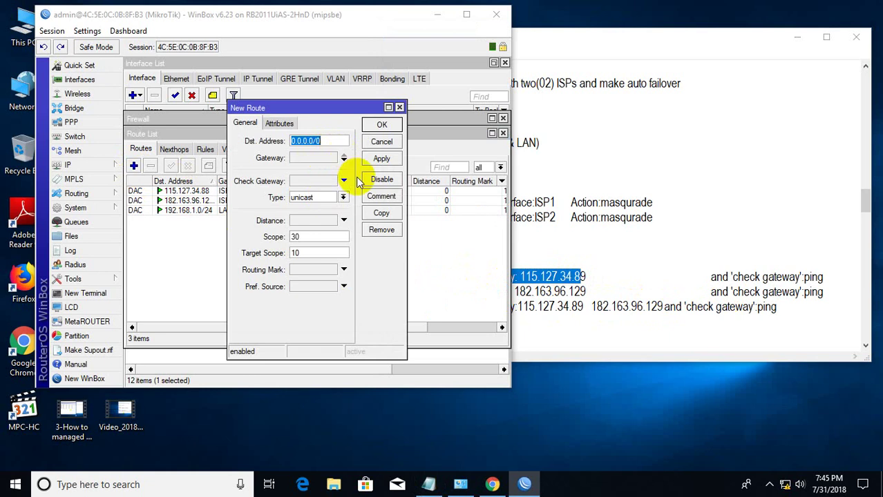
key(alt+Tab)
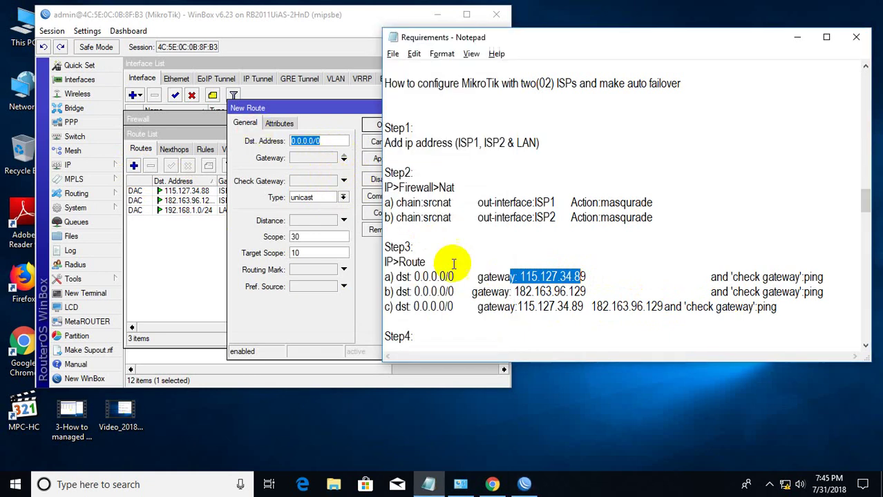
key(alt+Tab)
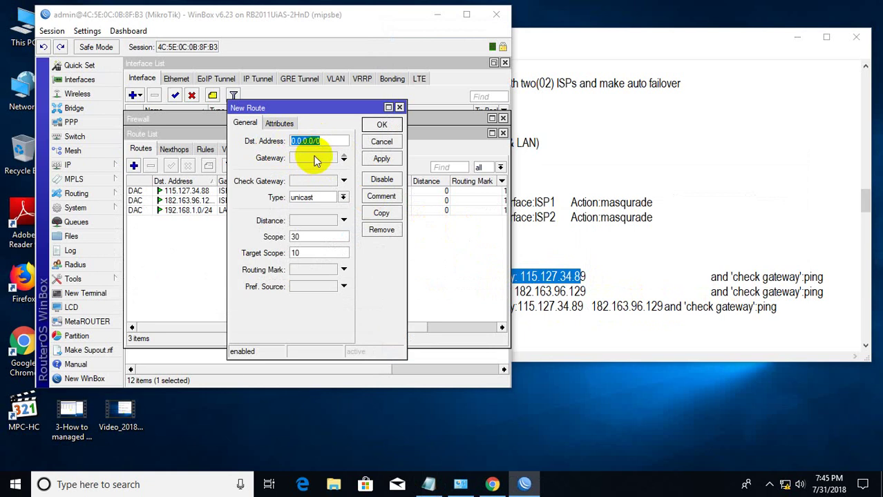
click(313, 157)
key(ctrl+c)
text(115.127.34.89)
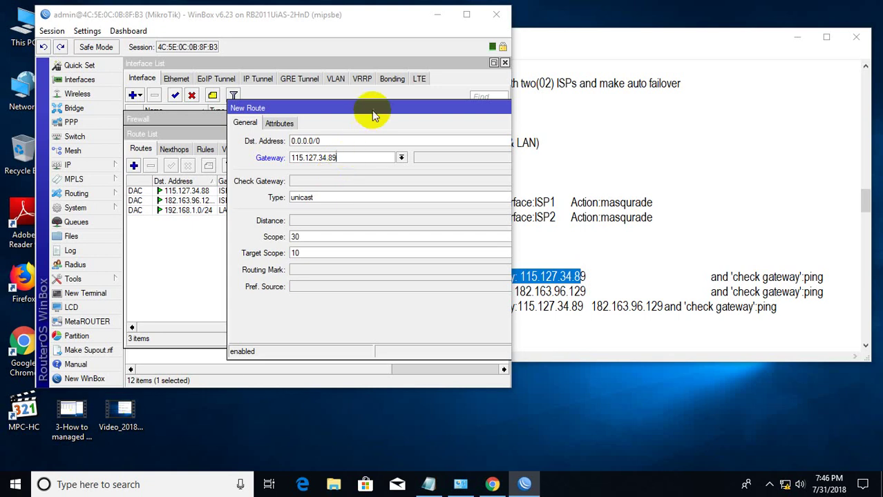
drag(373, 103, 269, 103)
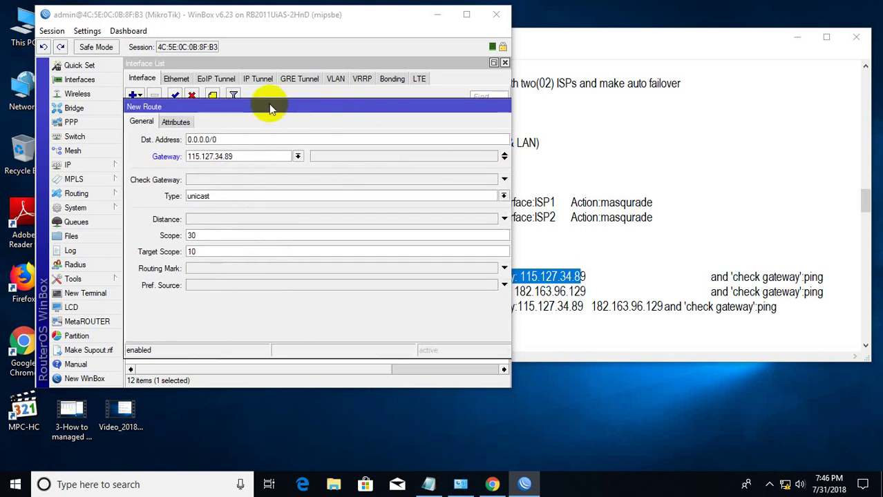
double_click(269, 105)
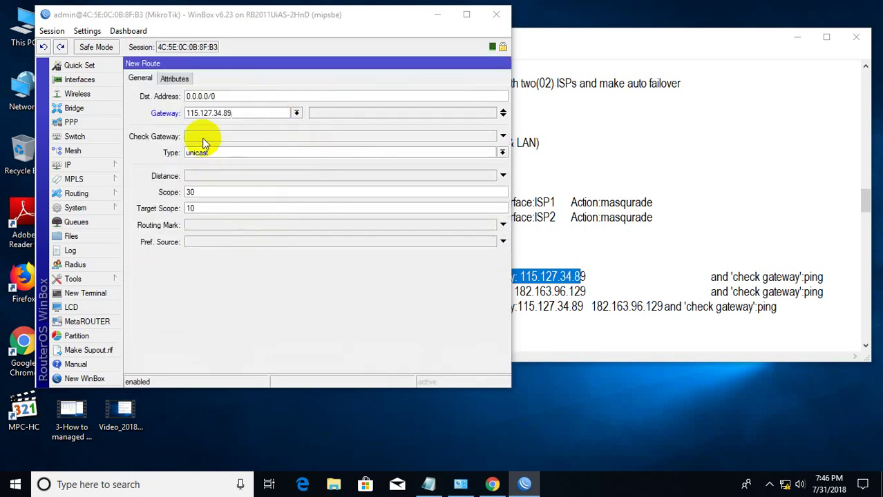
Set Check Gateway to ping and save the 0.0.0.0/0 route.
click(642, 299)
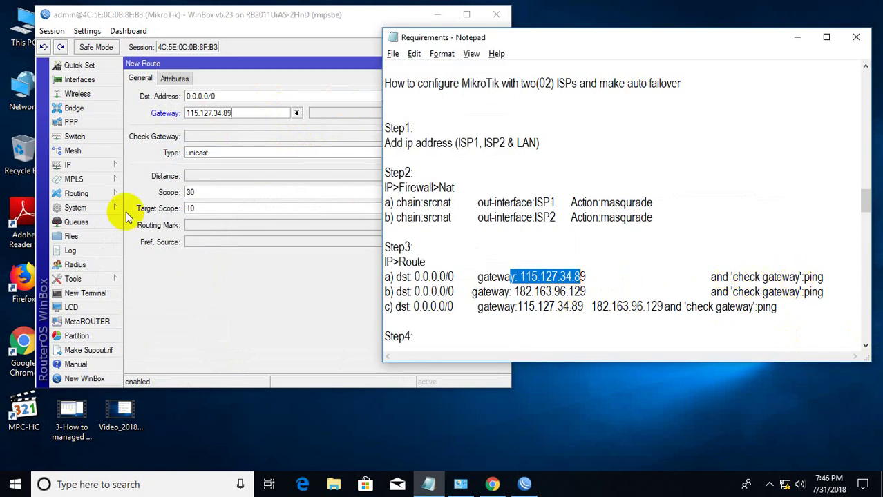
click(213, 181)
click(237, 136)
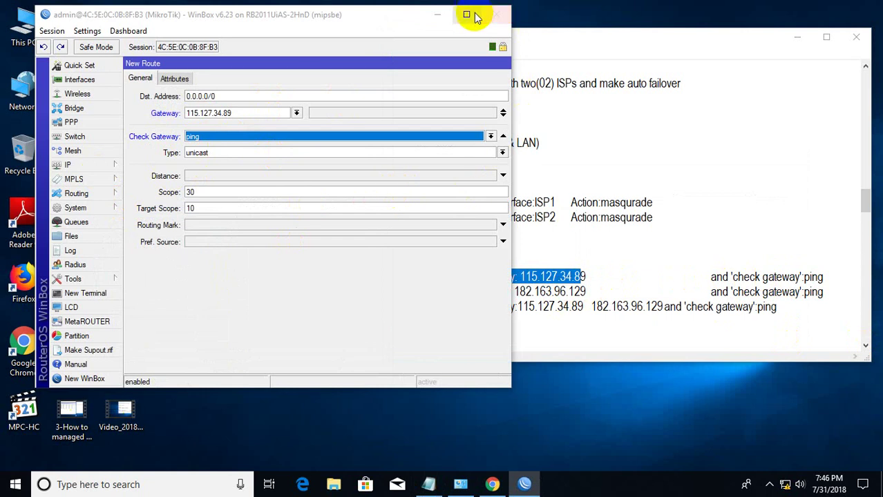
drag(512, 131, 668, 138)
click(644, 113)
click(642, 81)
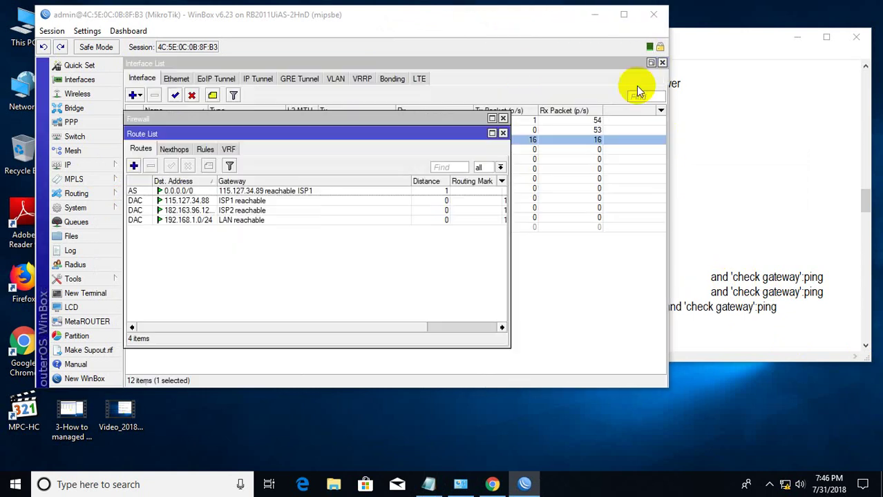
Add a 0.0.0.0/0 route via gateway 182.163.96.129 with ping gateway checking.
click(134, 167)
click(234, 114)
key(ctrl+v)
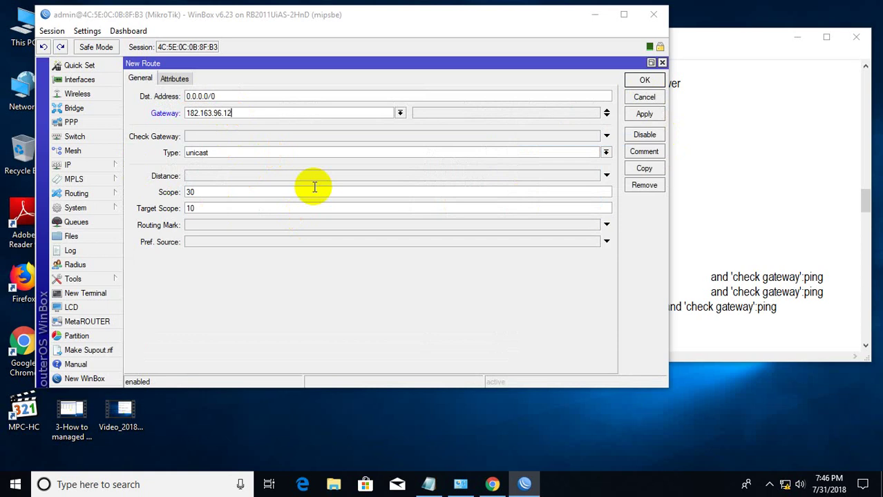
click(233, 138)
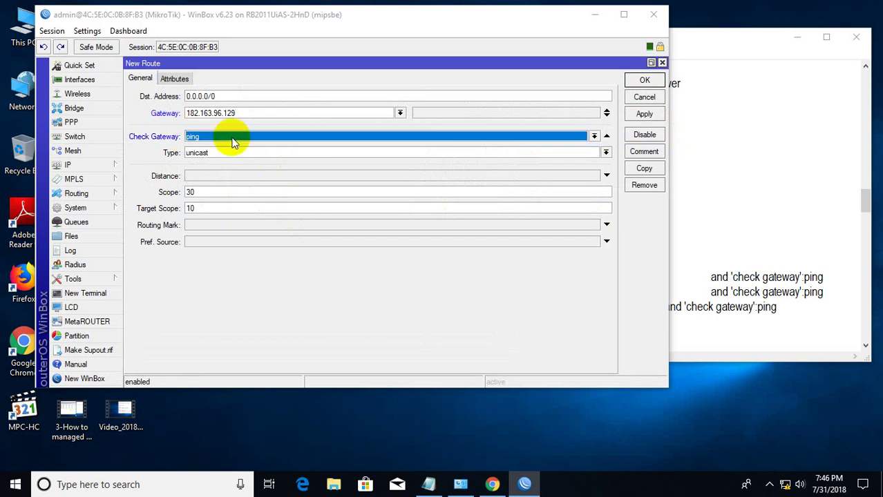
click(643, 115)
click(633, 81)
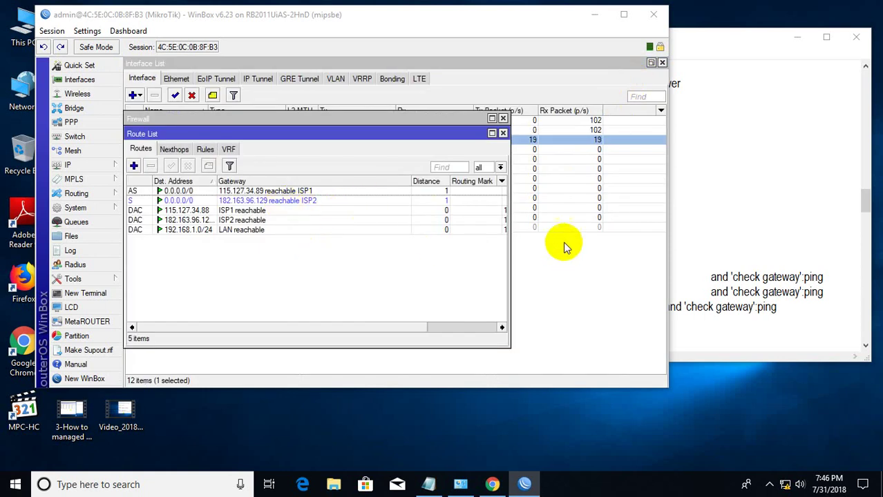
Add a 0.0.0.0/0 route with gateways 115.127.34.89 and 182.163.96.129, ping-checked.
click(133, 166)
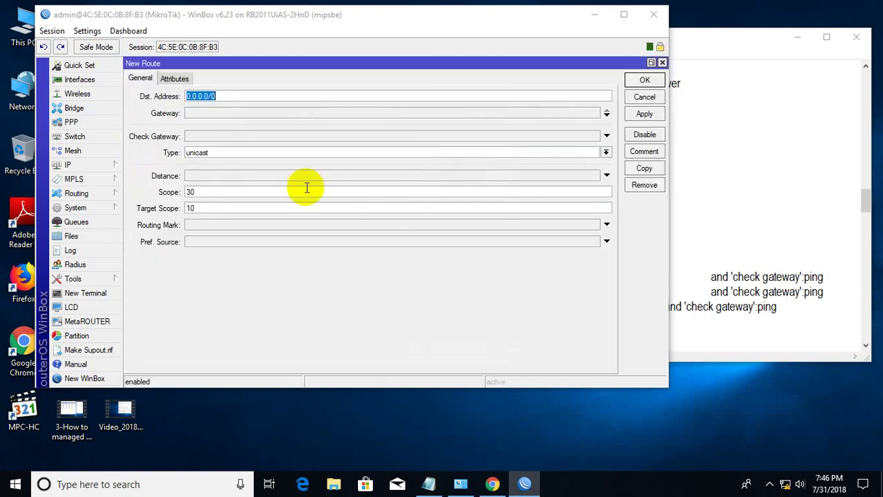
click(212, 115)
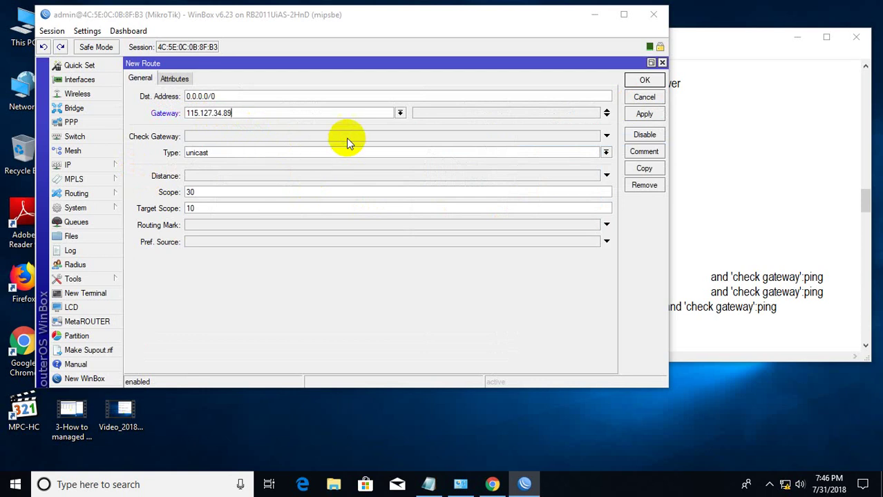
click(606, 116)
text(182.163.96.129)
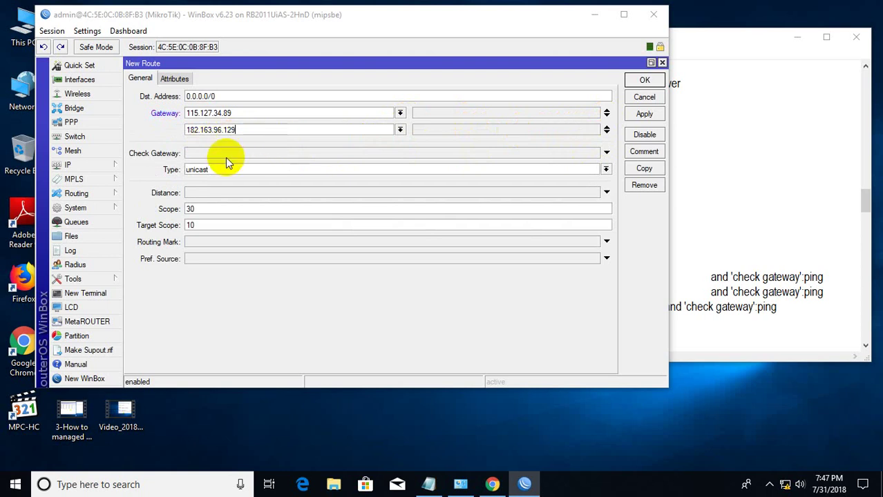
click(224, 154)
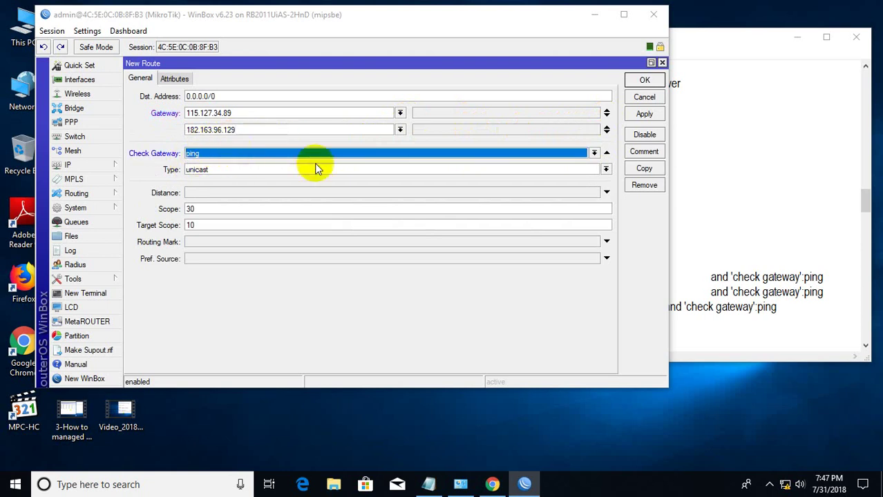
click(640, 114)
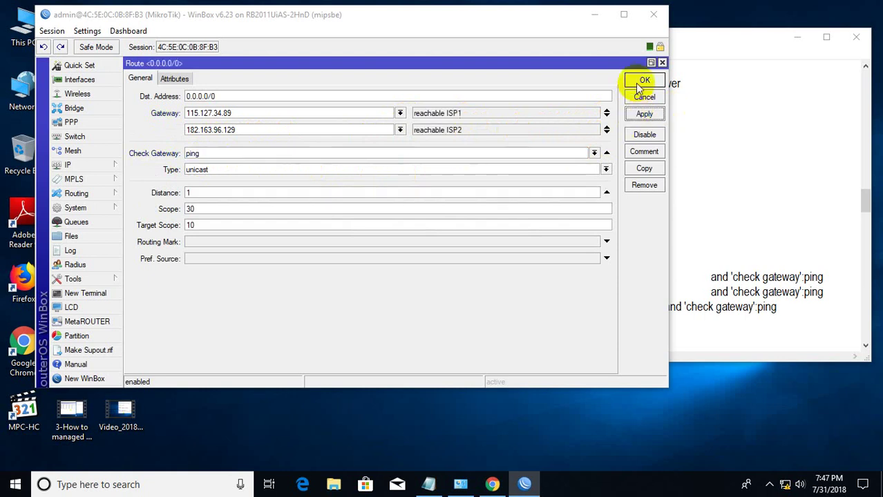
click(640, 82)
Scroll the notes down to the Step4 mangle instructions.
click(542, 235)
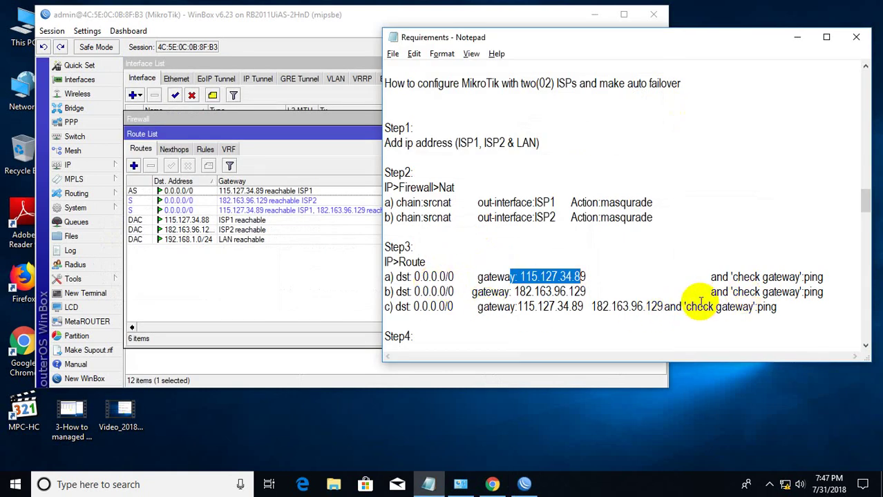
scroll(566, 246, down, 1)
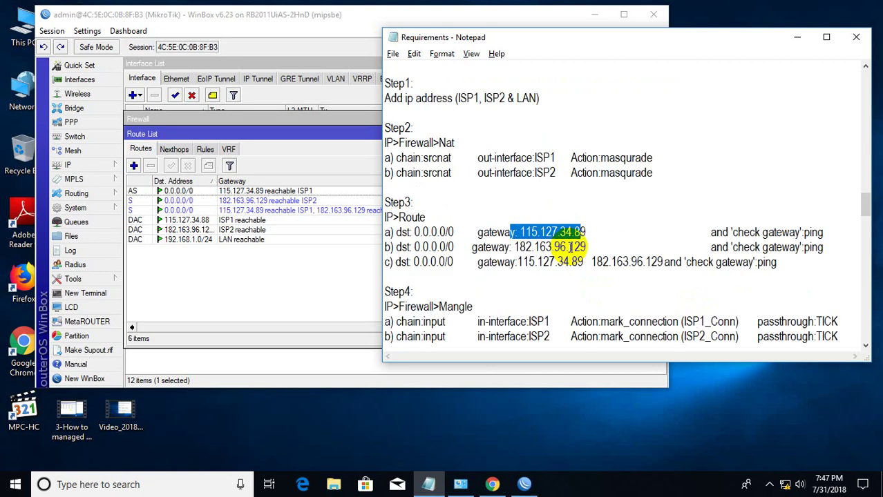
drag(391, 290, 437, 292)
scroll(483, 256, down, 2)
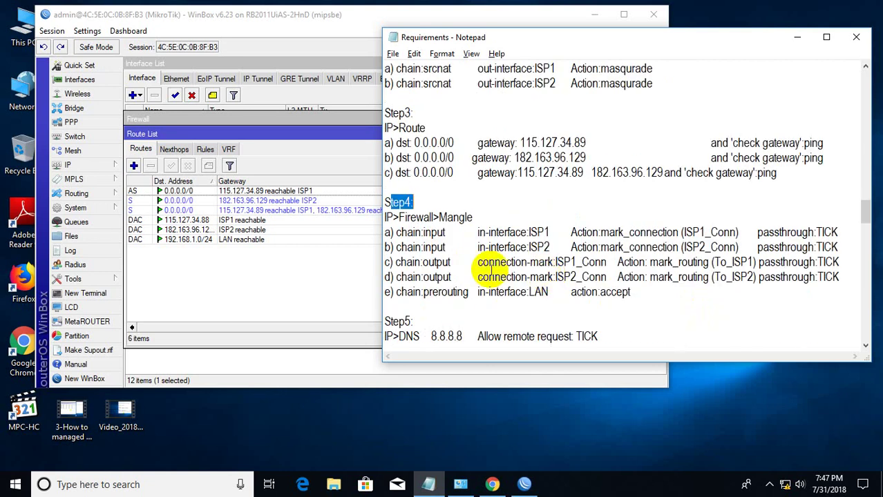
Open the Mangle tab of IP > Firewall in WinBox.
click(207, 224)
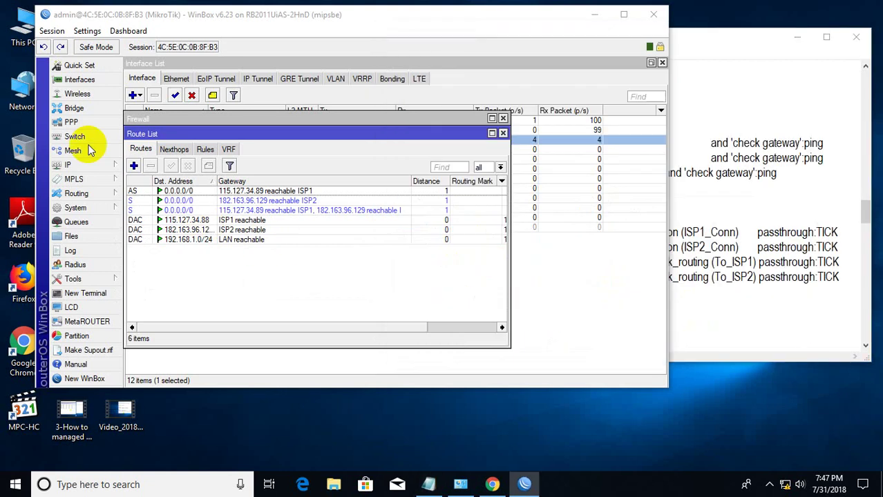
click(83, 164)
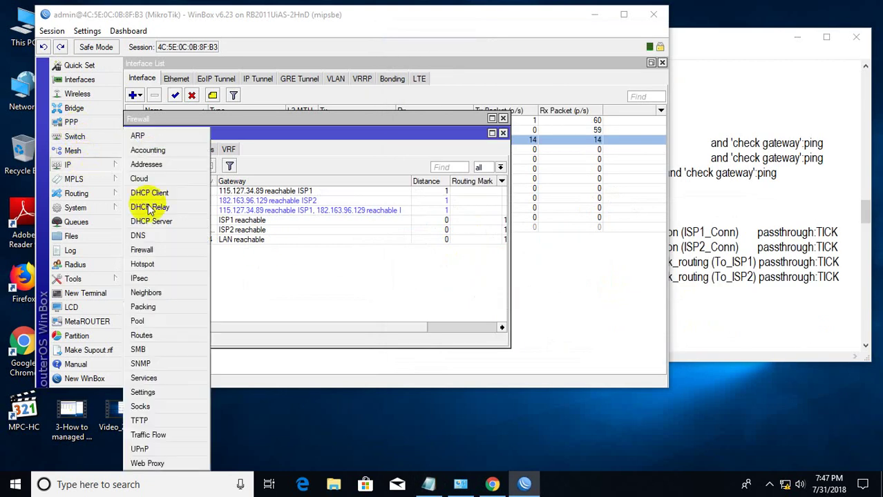
click(142, 250)
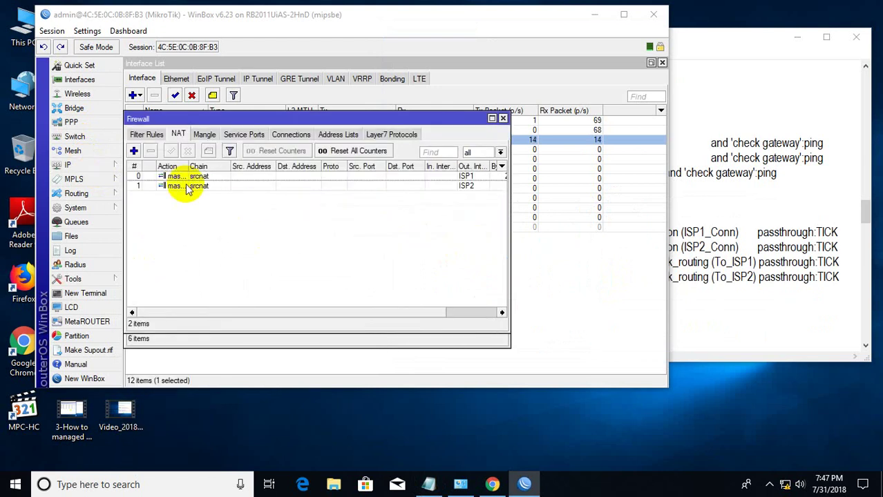
click(205, 134)
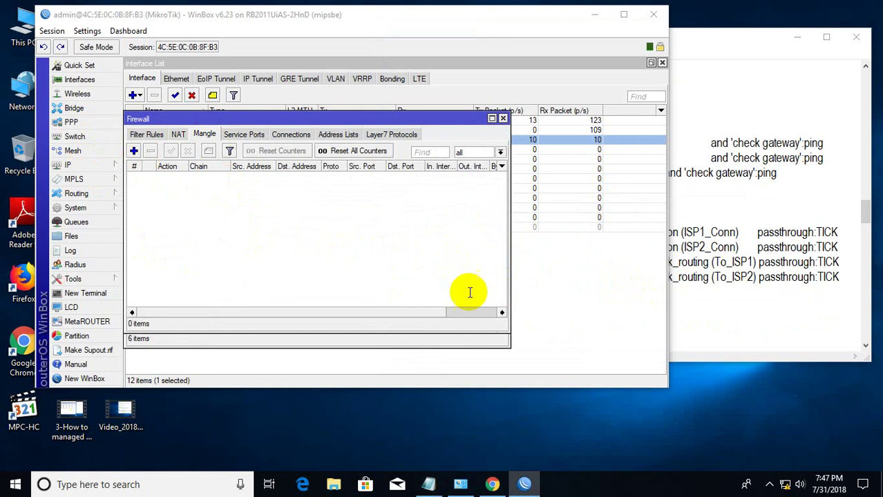
Read the Step4 mangle rules in the notes, noting the chain:input and prerouting lines.
key(alt+Tab)
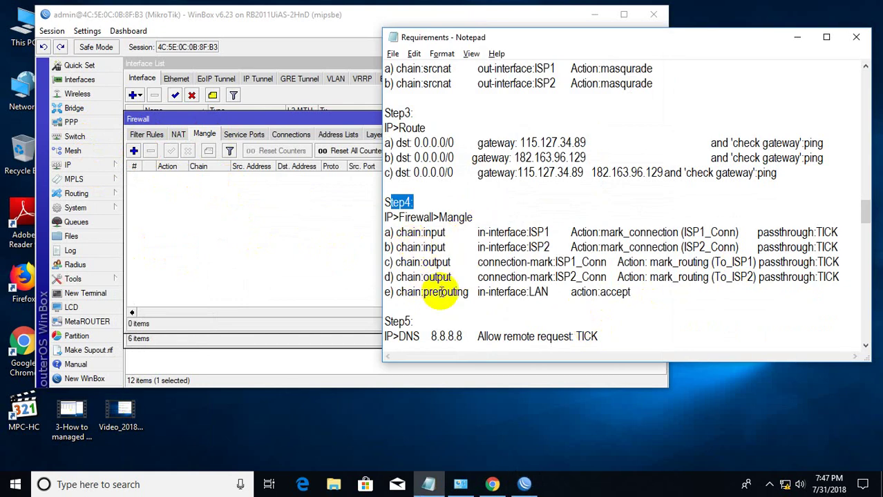
drag(403, 232, 445, 233)
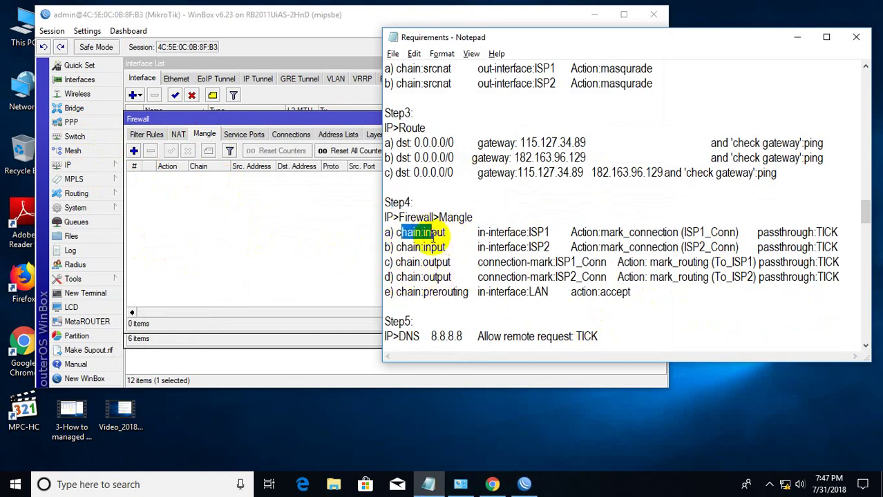
click(434, 248)
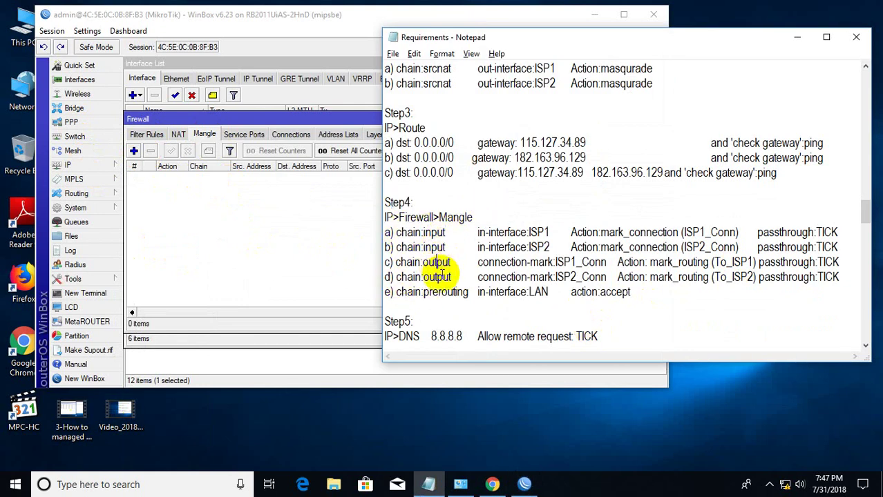
click(441, 292)
click(423, 232)
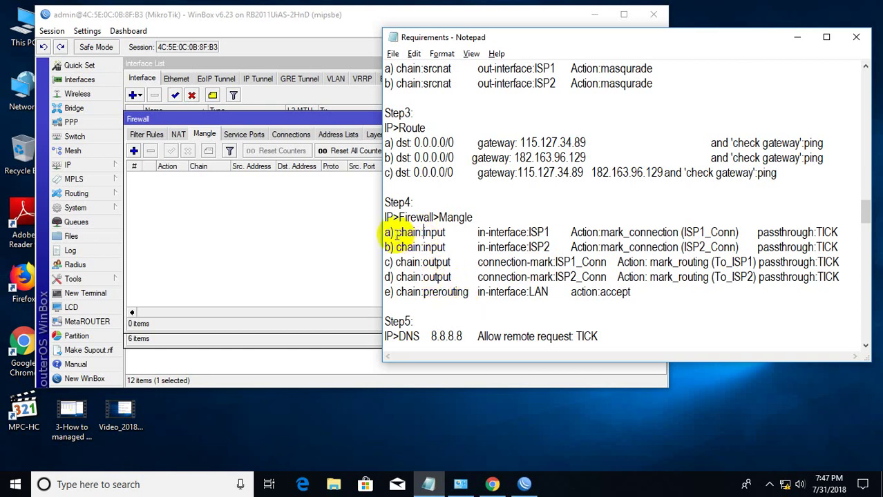
Start a new mangle rule on the input chain matching In. Interface ISP1.
click(267, 236)
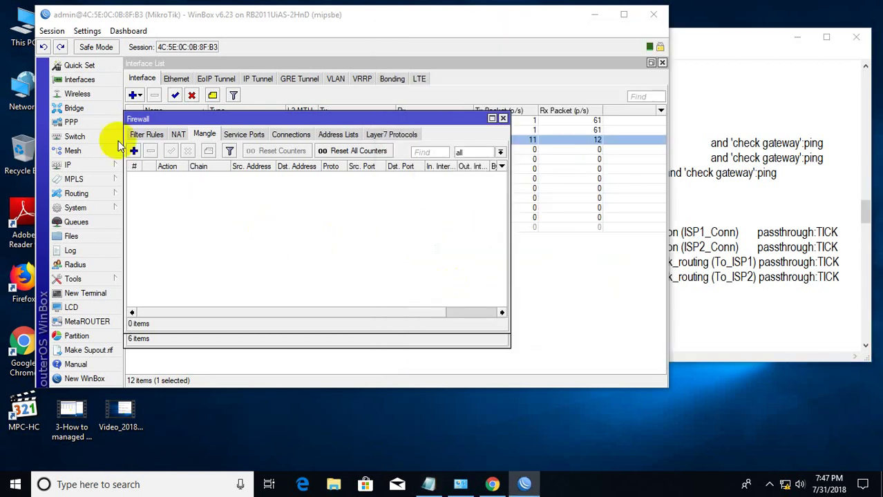
click(134, 150)
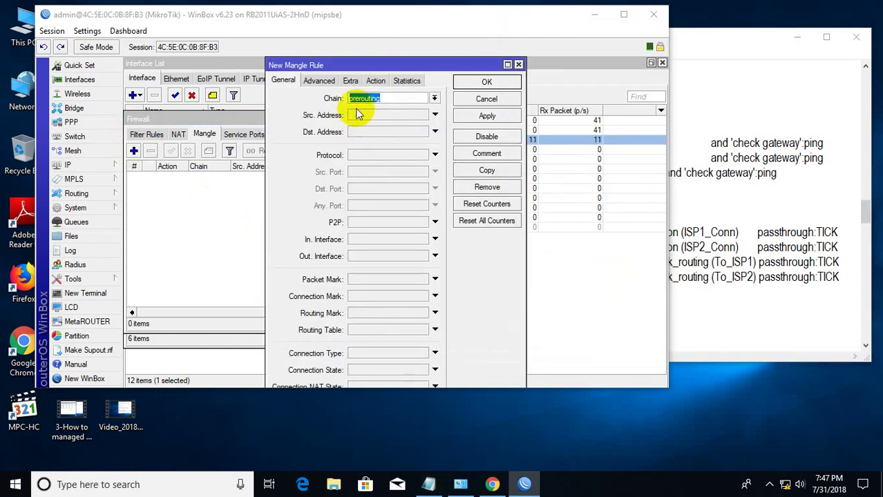
click(434, 99)
click(390, 117)
key(alt+Tab)
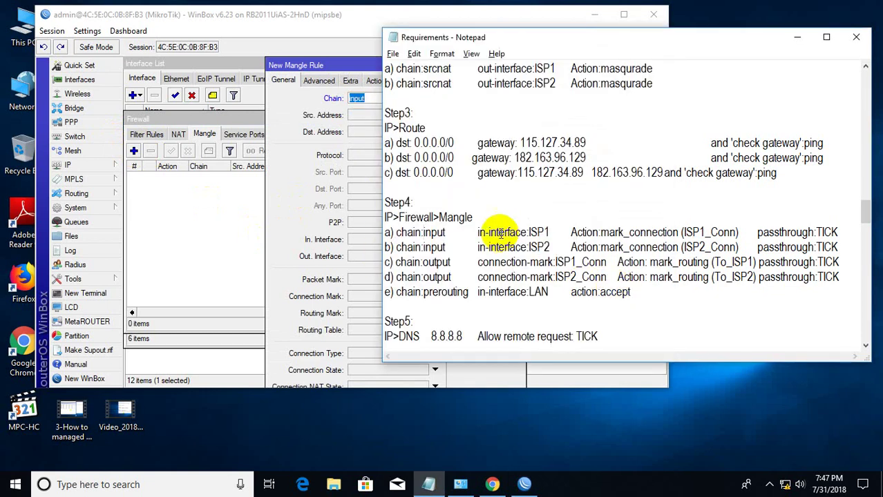
key(alt+Tab)
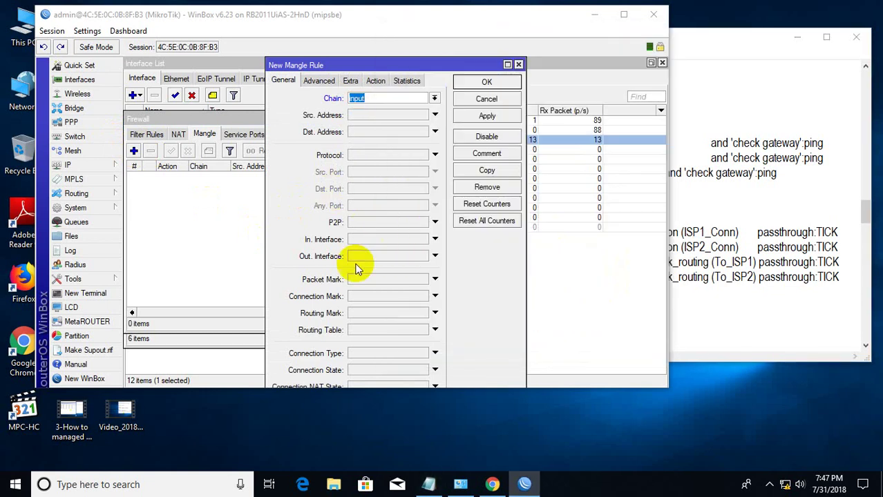
click(412, 239)
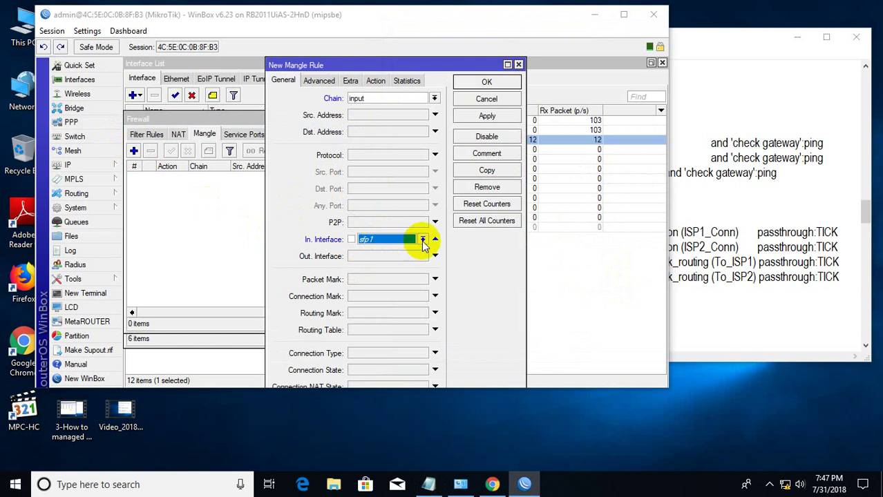
click(421, 239)
click(390, 248)
key(alt+Tab)
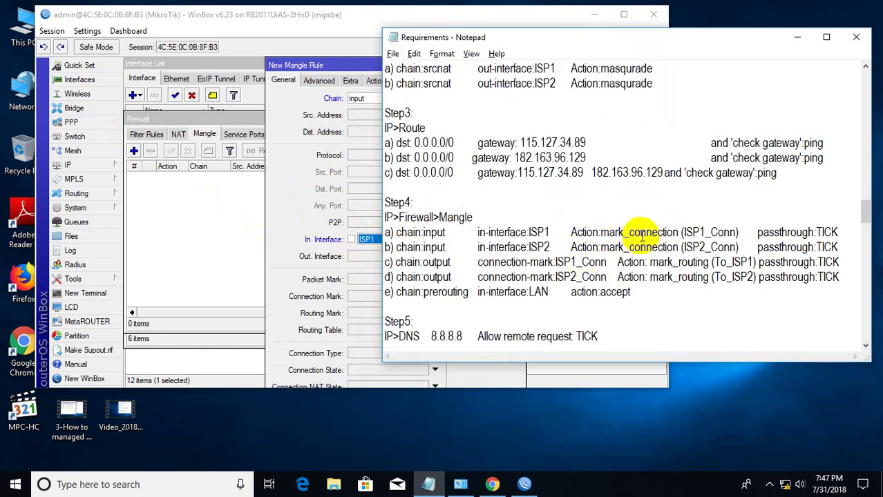
click(378, 250)
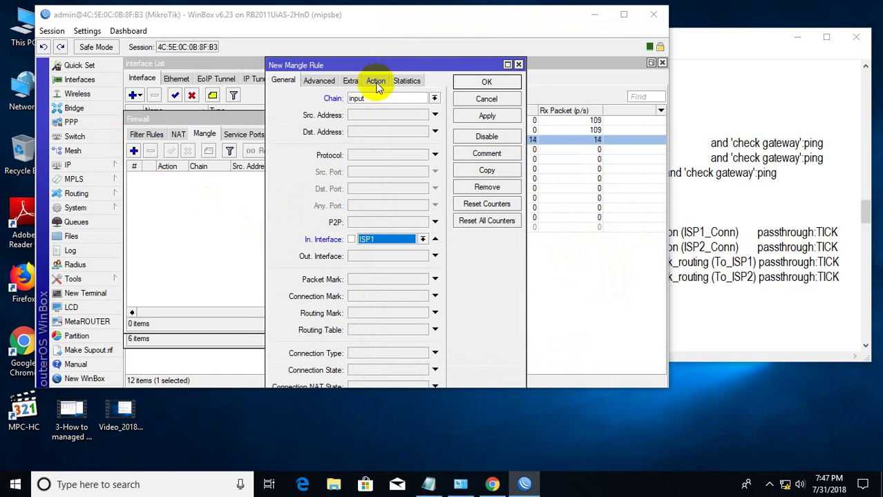
Set the rule's action to mark connection ISP1_Conn with passthrough and apply it.
click(376, 80)
click(378, 99)
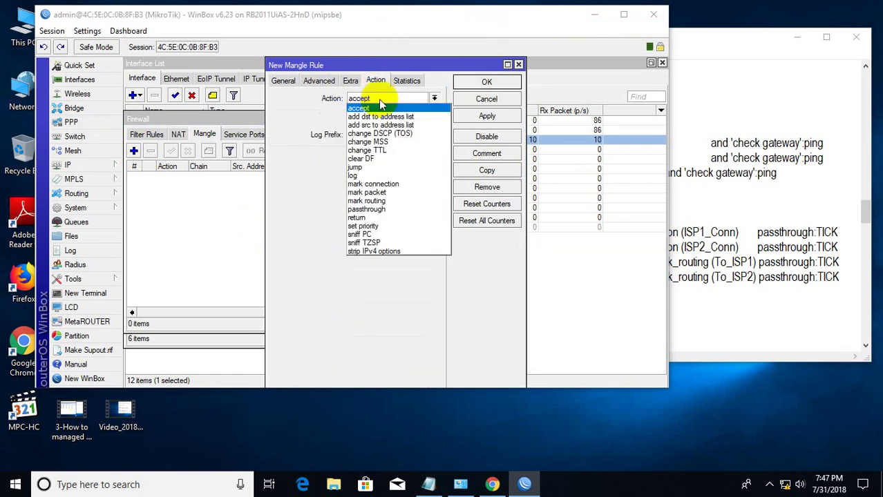
click(376, 185)
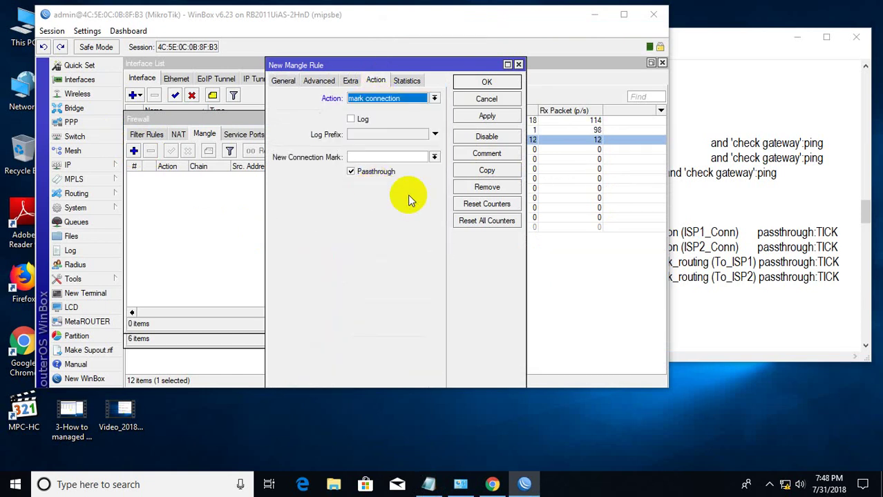
click(841, 305)
drag(606, 233, 724, 233)
click(703, 232)
click(369, 219)
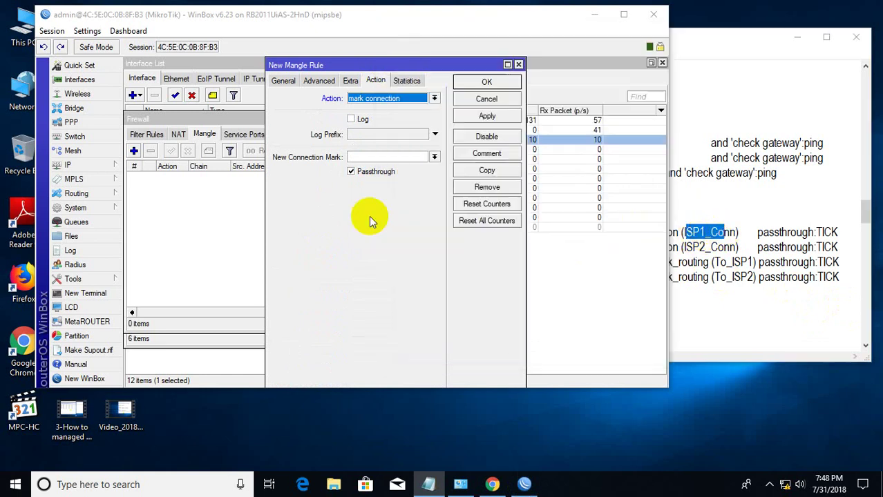
click(366, 158)
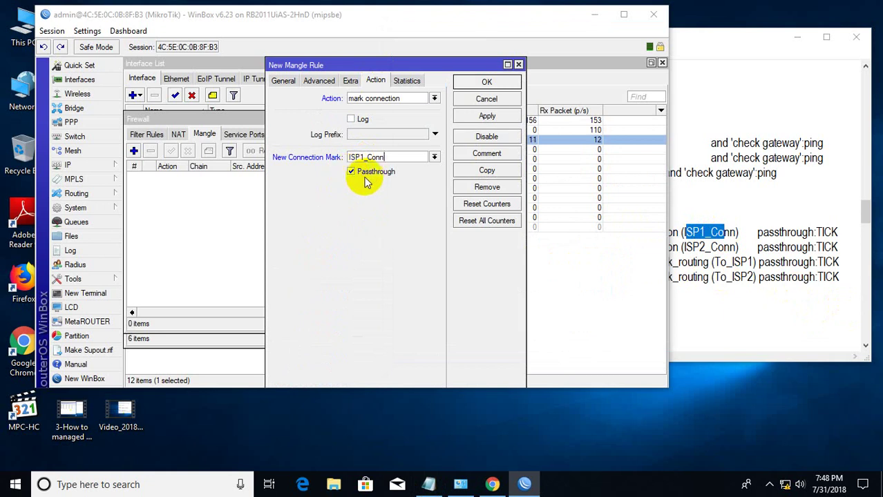
click(487, 116)
Save the ISP1 rule and start a second input-chain rule matching In. Interface ISP2.
click(487, 82)
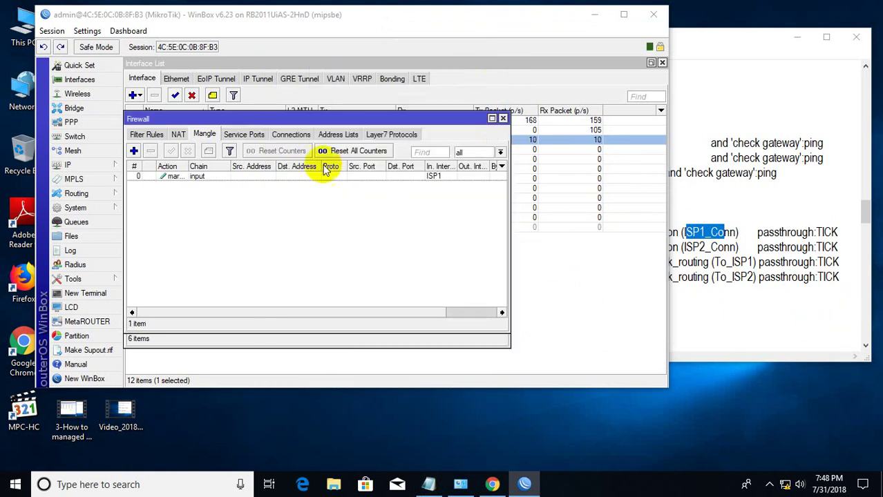
click(133, 150)
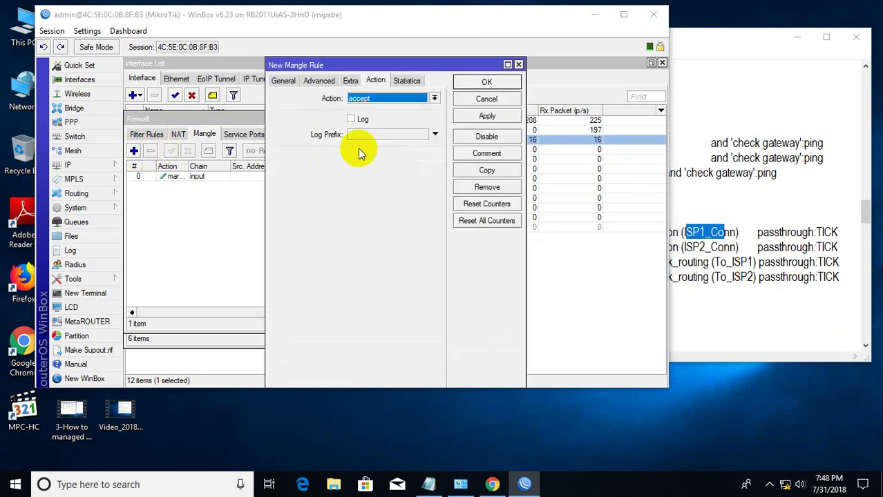
click(284, 82)
click(437, 99)
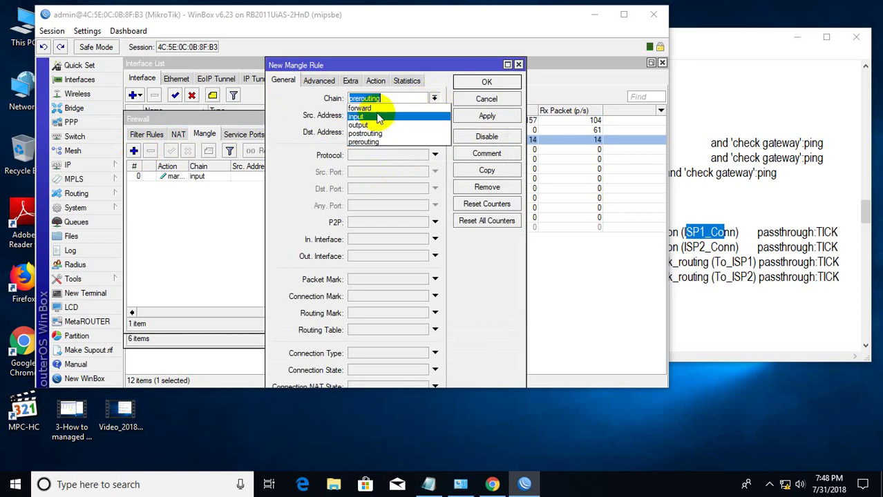
click(371, 117)
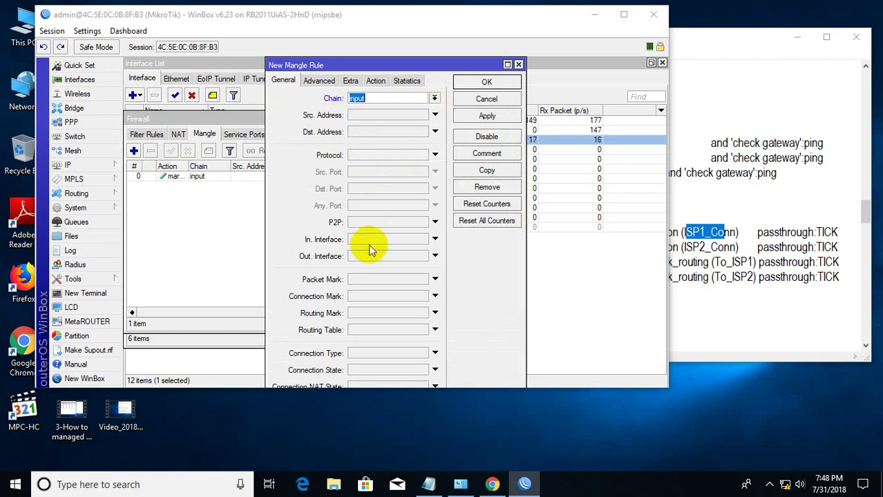
key(alt+Tab)
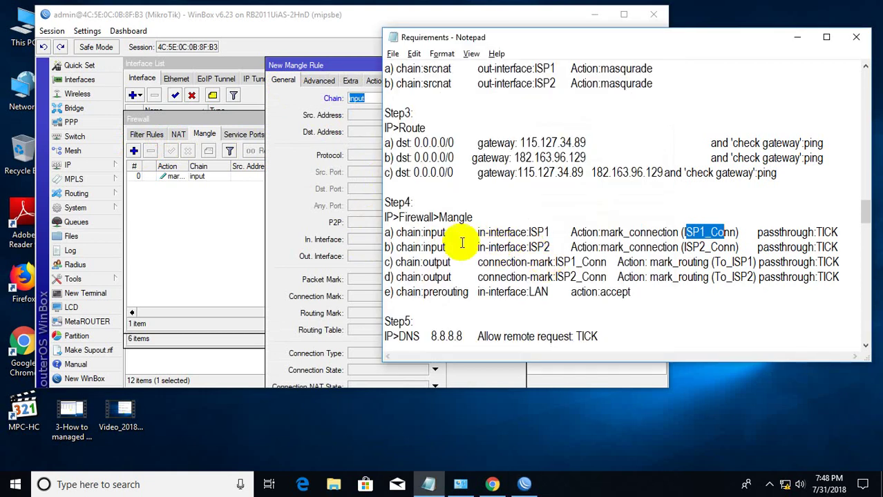
key(alt+Tab)
click(434, 239)
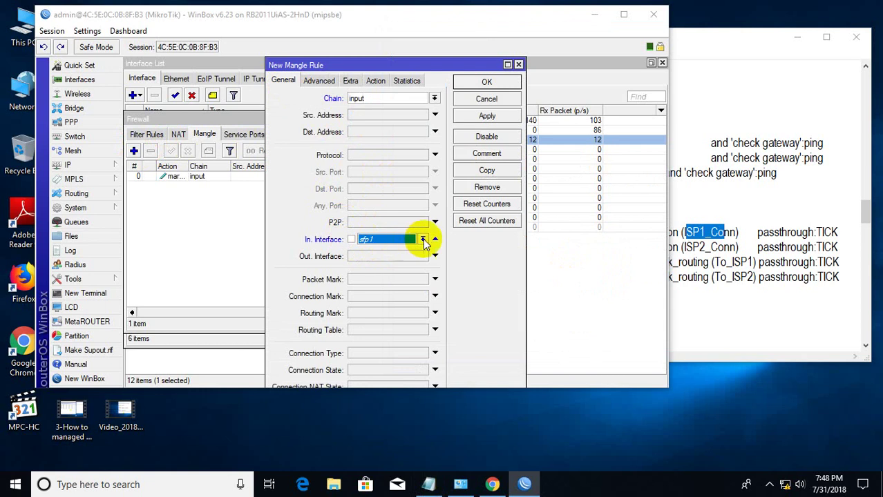
click(422, 239)
click(381, 259)
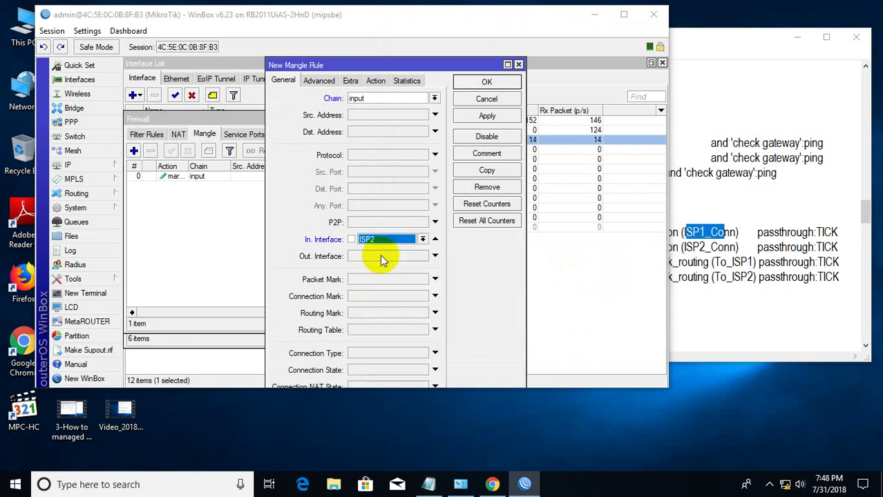
Make the rule mark connection ISP2_Conn with passthrough, then apply and save it.
key(alt+Tab)
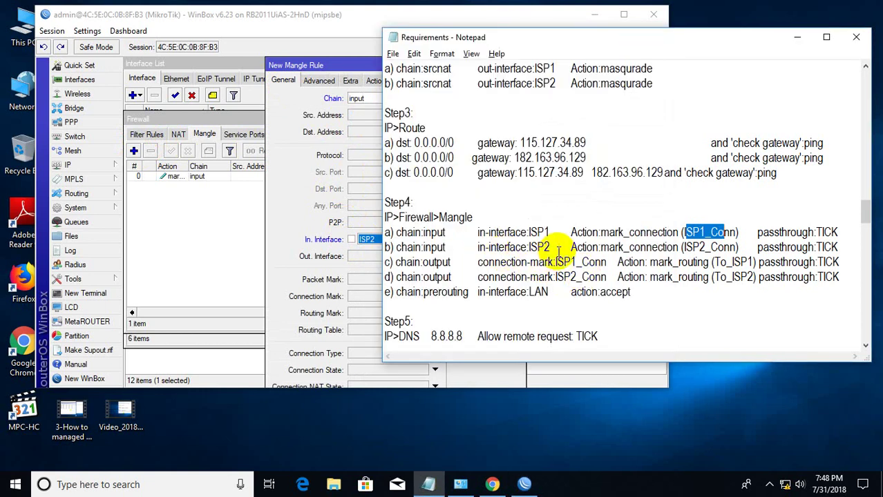
drag(605, 250, 585, 254)
click(319, 155)
click(374, 81)
click(377, 100)
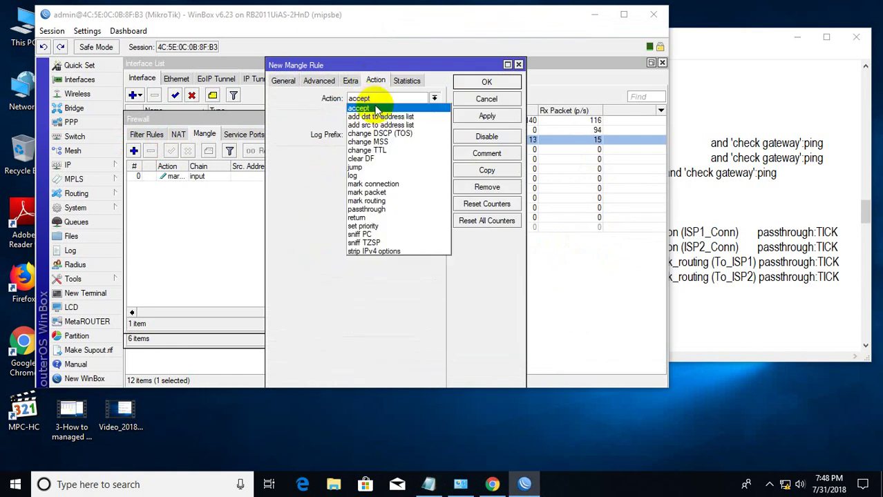
click(382, 185)
click(371, 158)
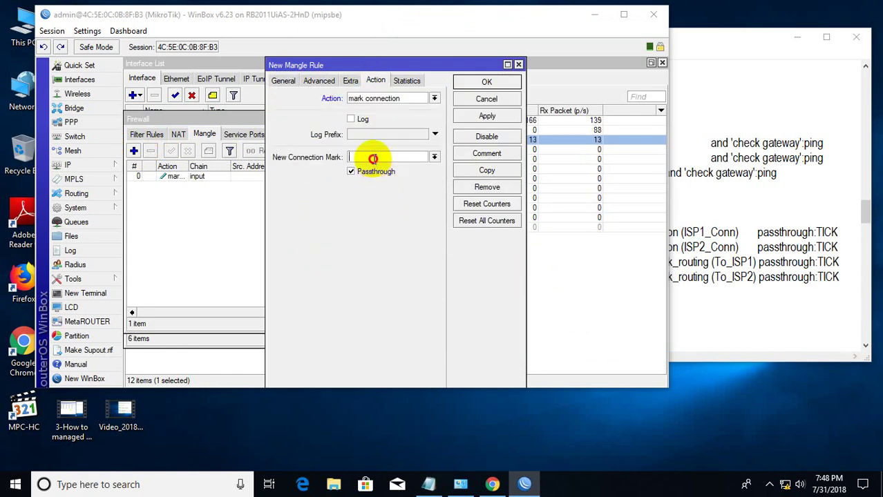
click(718, 247)
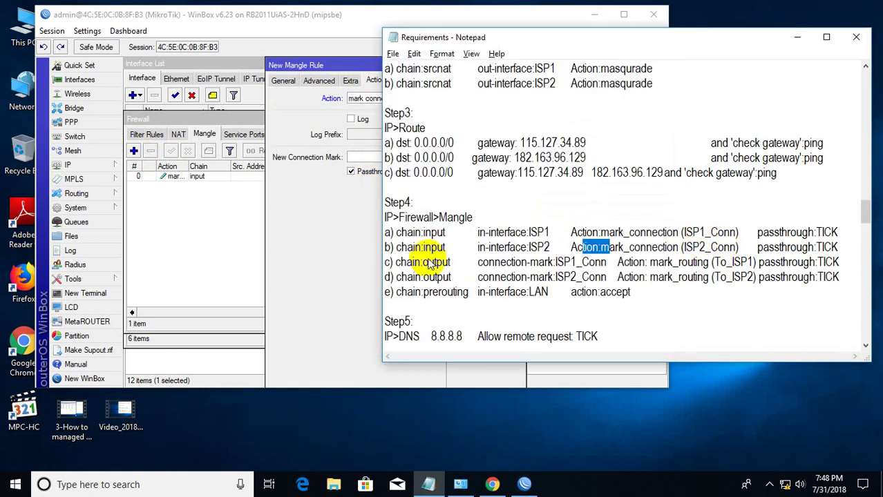
click(360, 231)
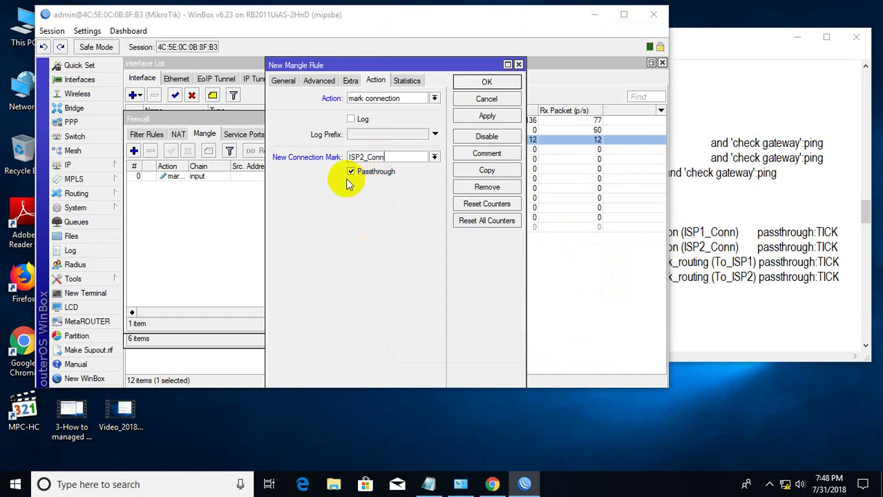
click(474, 117)
click(486, 81)
key(alt+Tab)
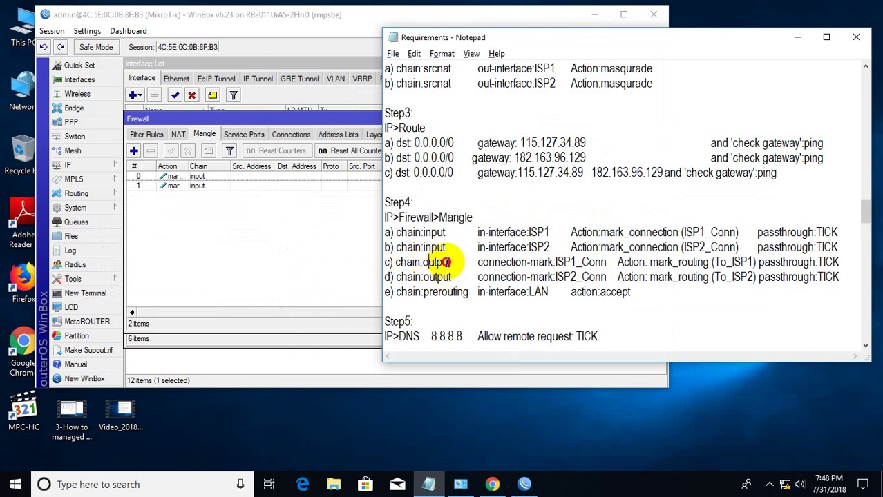
Start a third mangle rule on the output chain matching connection mark ISP1_Conn.
click(335, 230)
click(134, 150)
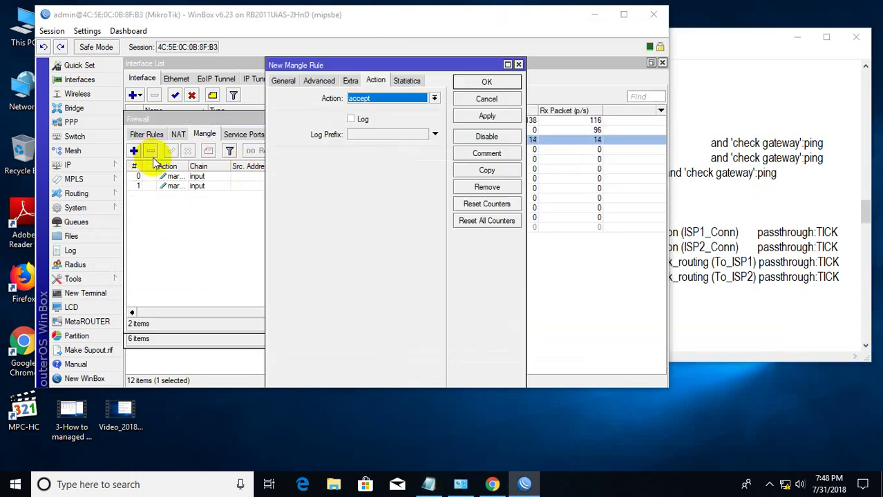
click(283, 81)
click(434, 98)
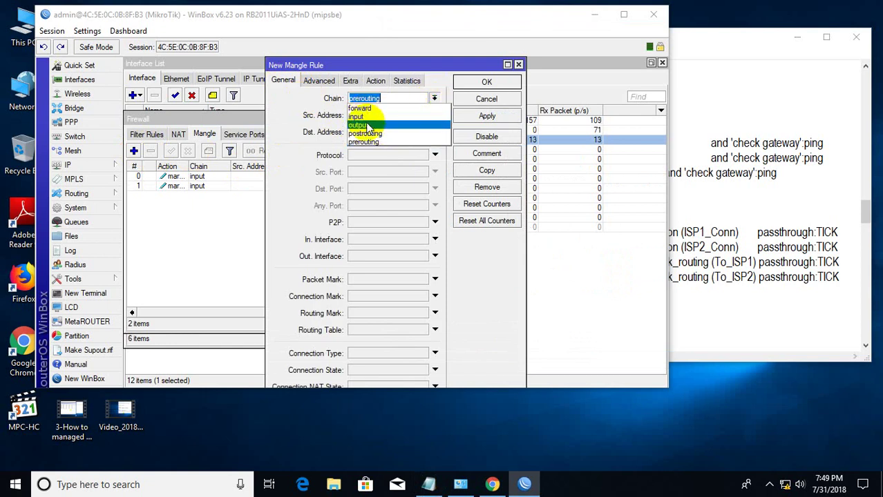
click(366, 128)
click(684, 302)
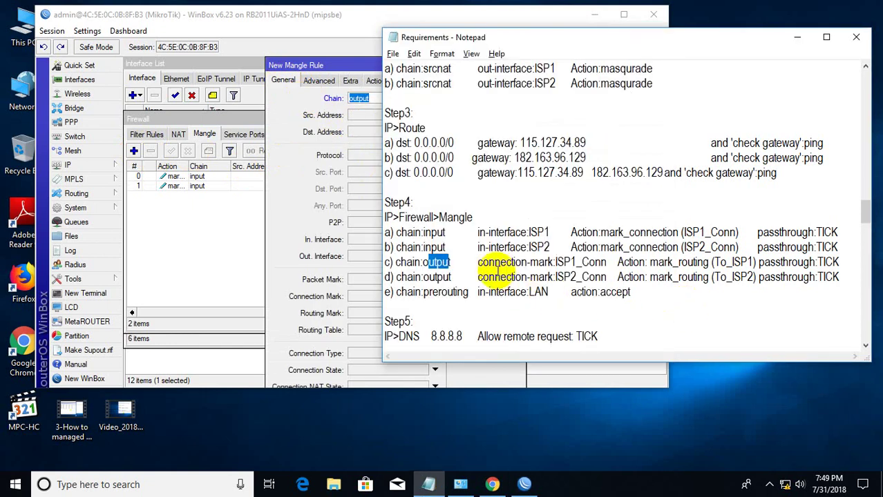
click(248, 193)
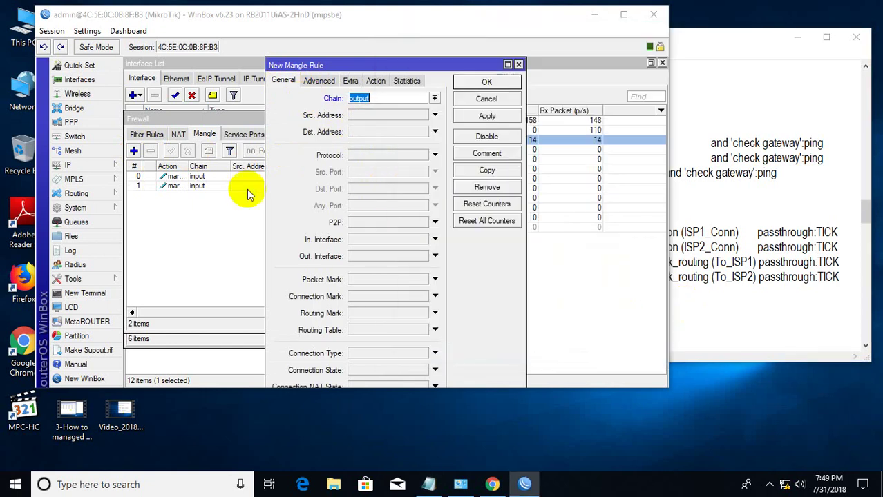
click(365, 297)
click(423, 297)
Set the action to mark routing To_ISP1 with passthrough and save the rule.
key(alt+Tab)
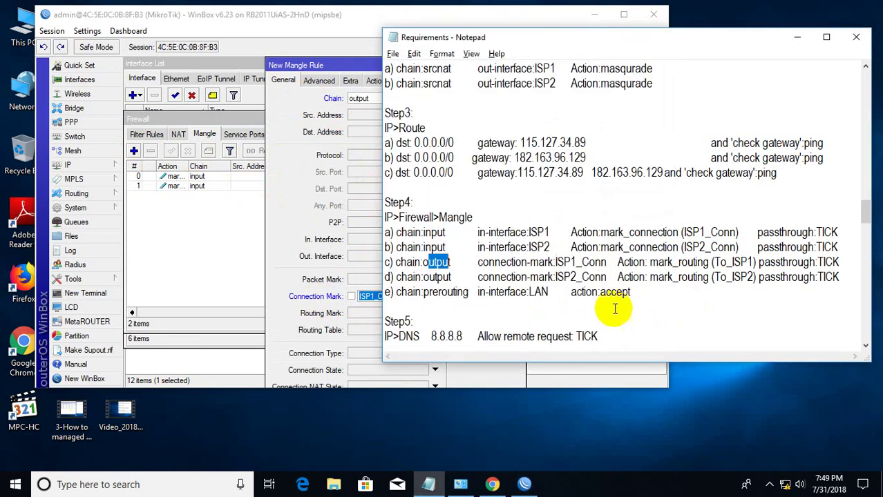
drag(617, 262, 708, 262)
key(alt+Tab)
click(376, 80)
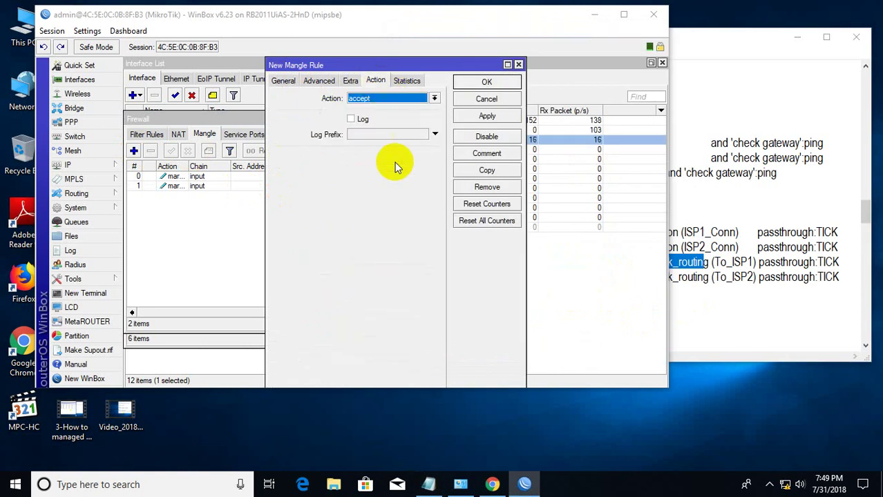
click(388, 102)
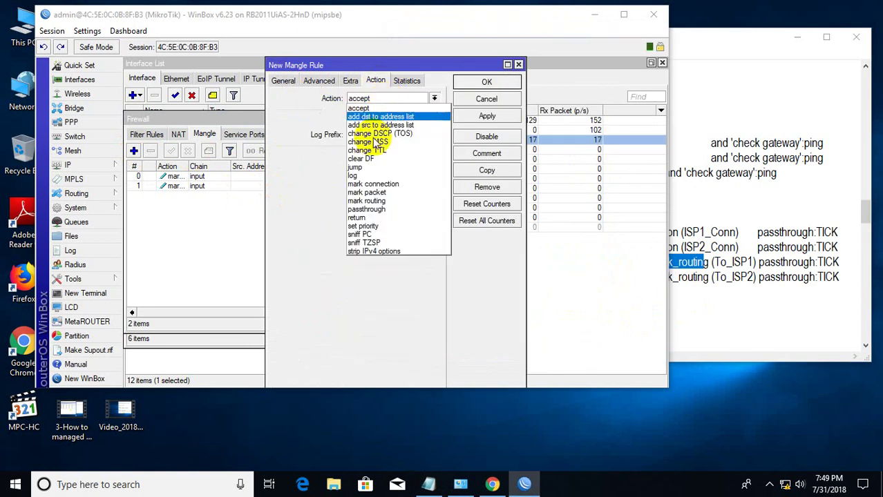
click(373, 200)
click(708, 266)
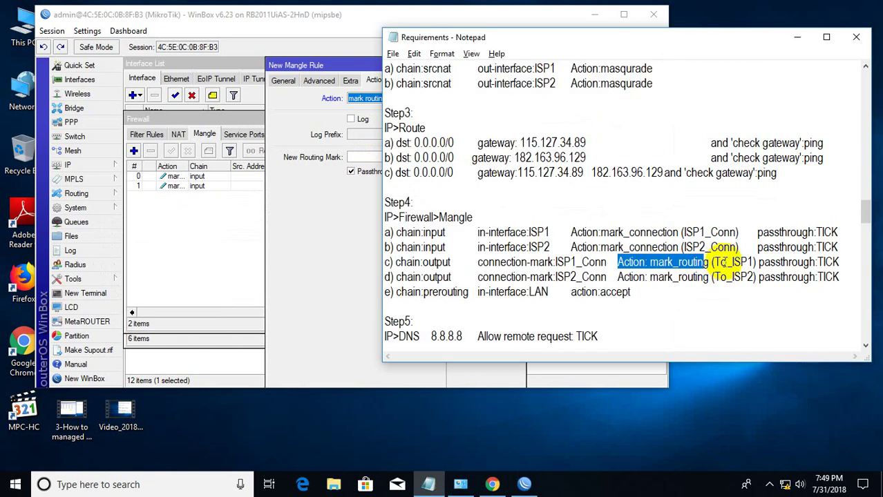
click(377, 194)
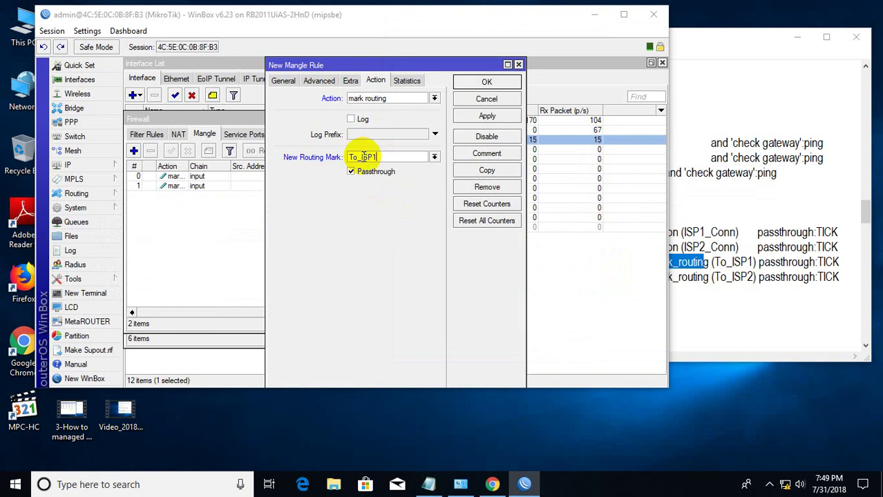
key(alt+Tab)
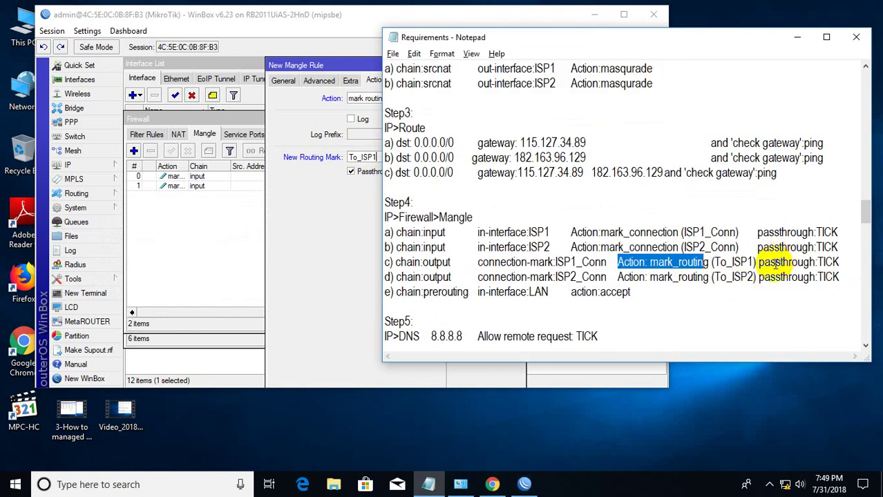
key(alt+Tab)
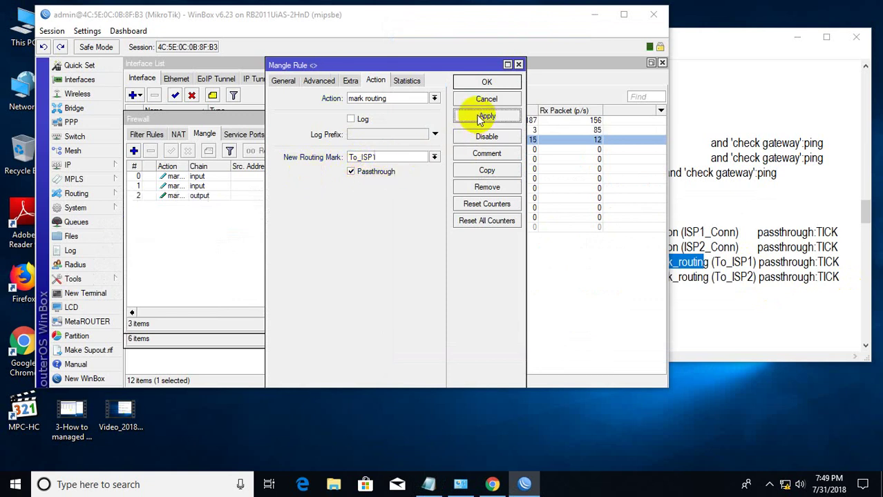
click(485, 83)
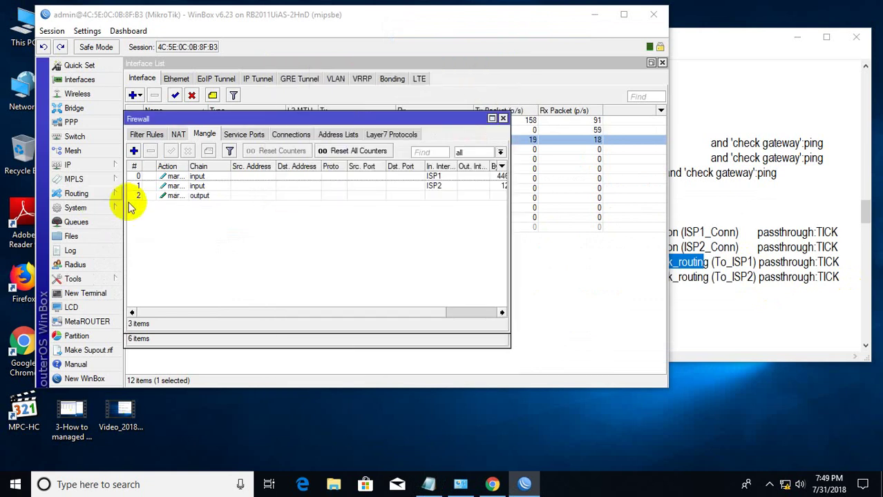
Start a fourth mangle rule on the output chain matching connection mark ISP2_Conn.
click(134, 152)
click(282, 80)
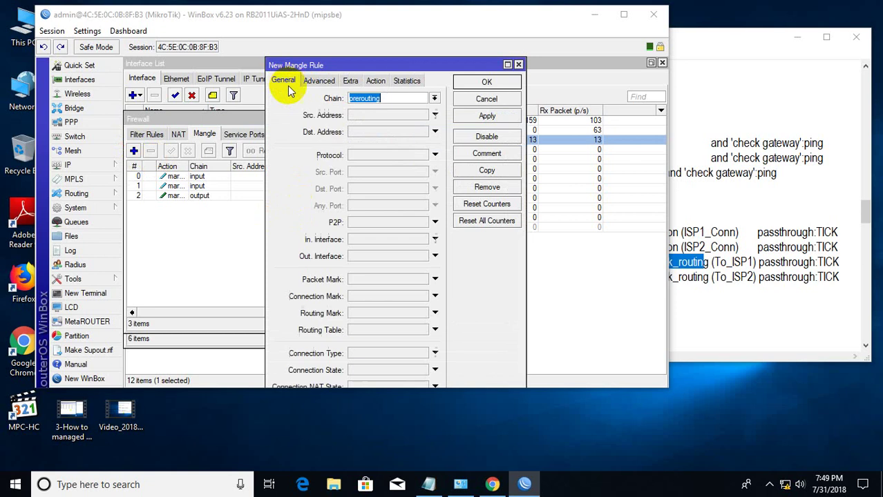
click(434, 98)
click(359, 125)
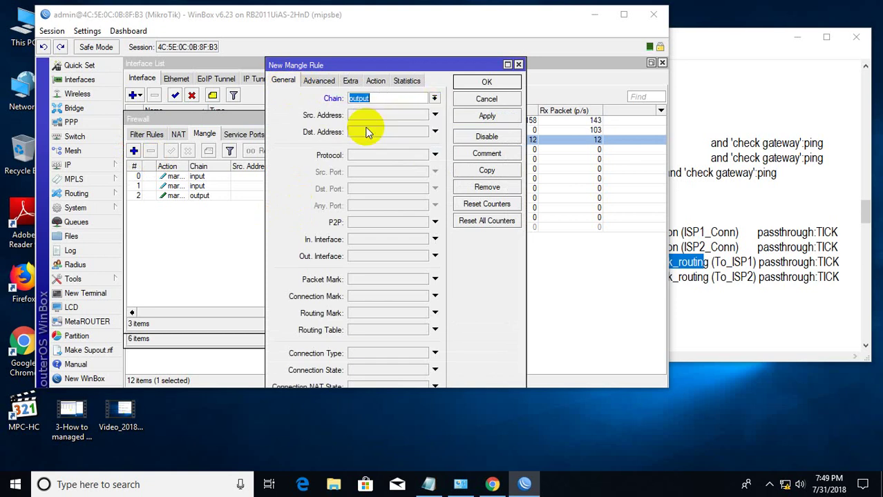
key(alt+Tab)
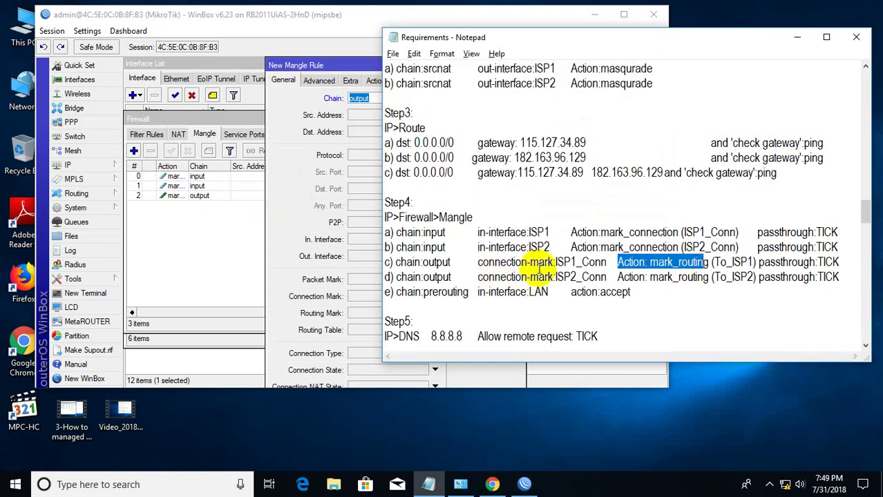
drag(488, 277, 553, 277)
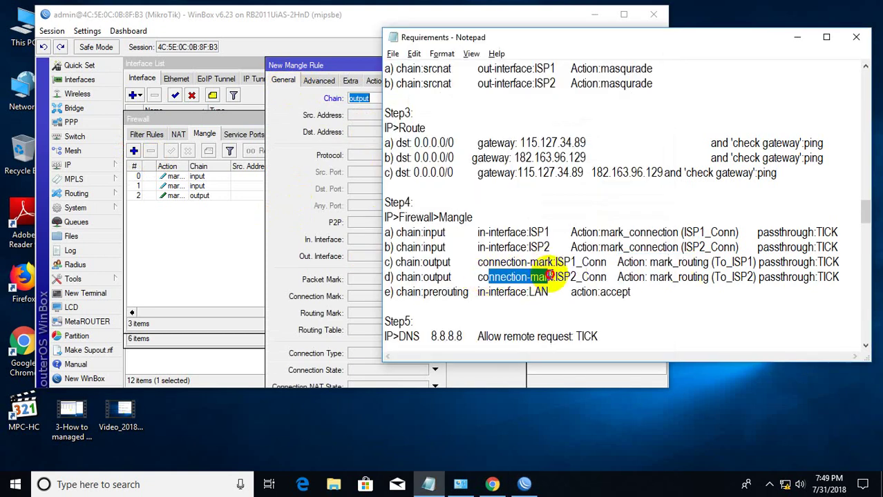
key(alt+Tab)
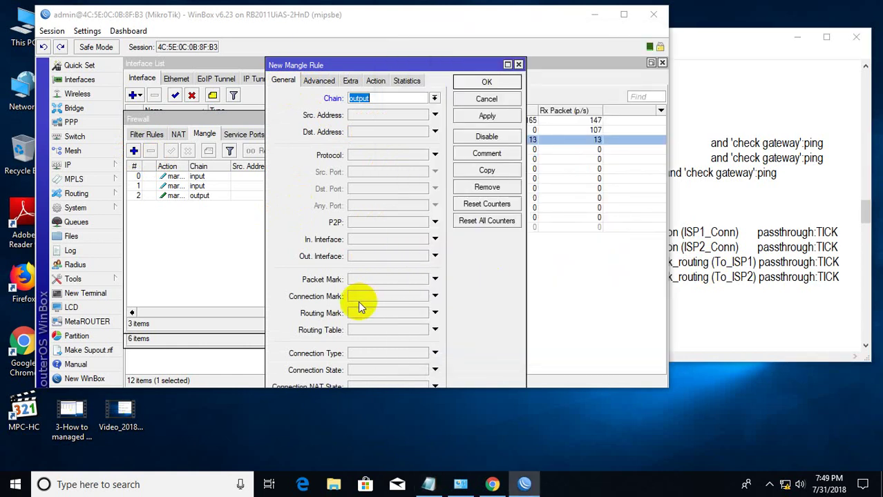
click(414, 296)
click(422, 295)
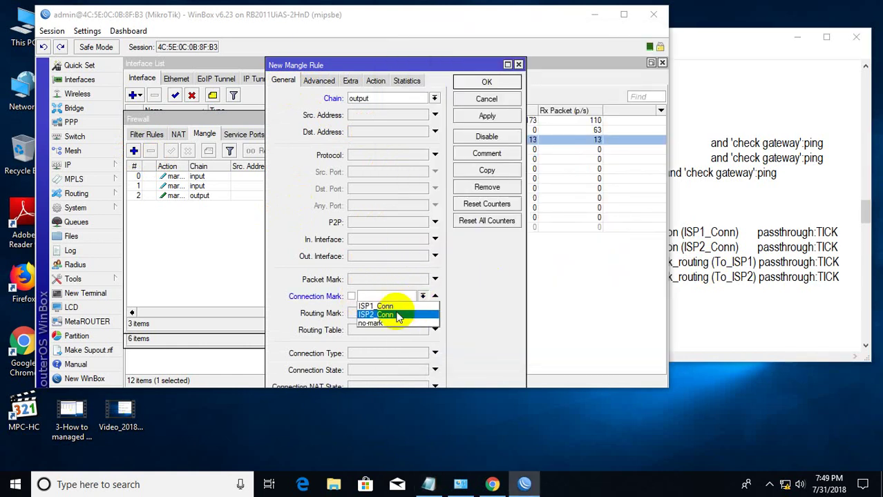
click(397, 316)
key(alt+Tab)
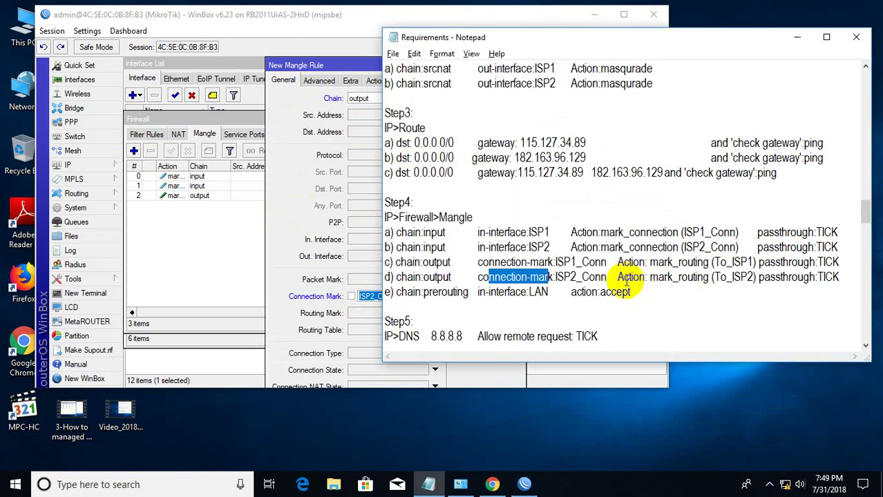
click(379, 121)
Set the action to mark routing To_ISP2 with passthrough, apply and save the rule.
click(373, 82)
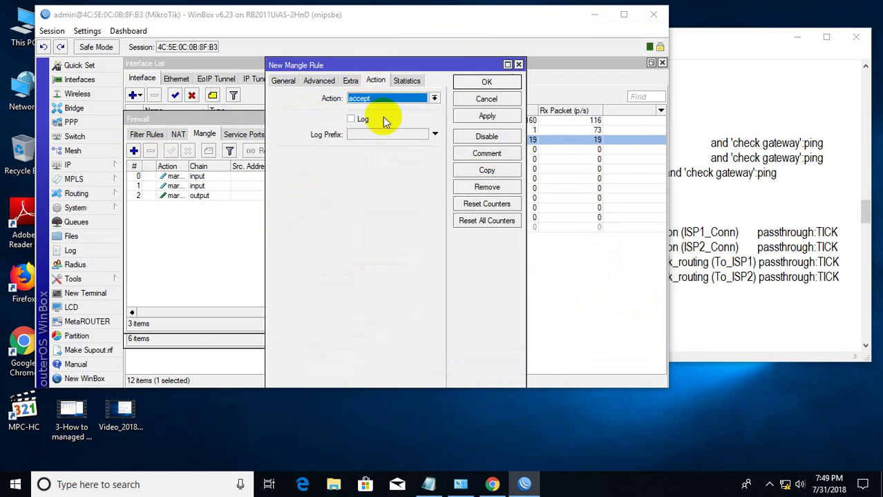
click(434, 98)
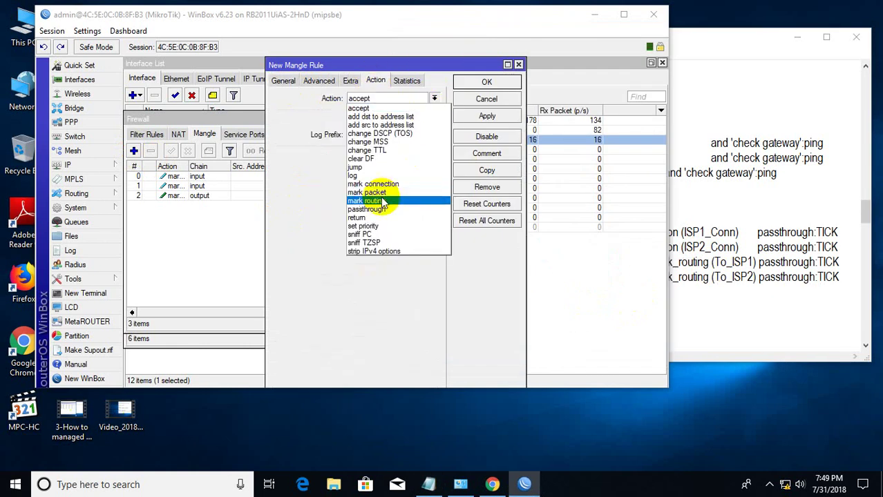
click(371, 200)
key(alt+Tab)
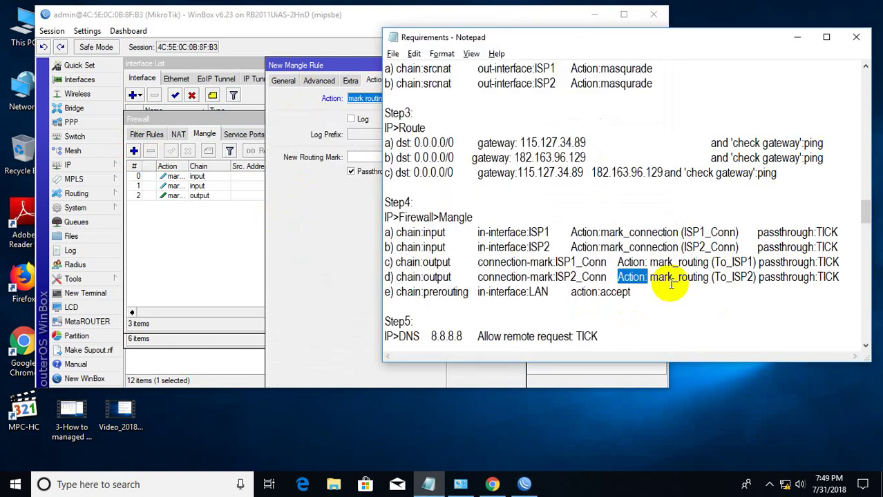
drag(720, 277, 732, 277)
click(379, 155)
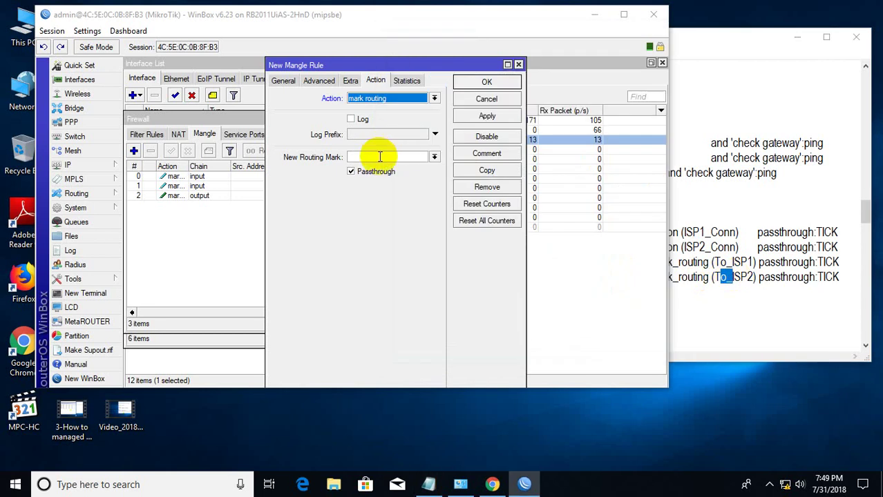
click(379, 156)
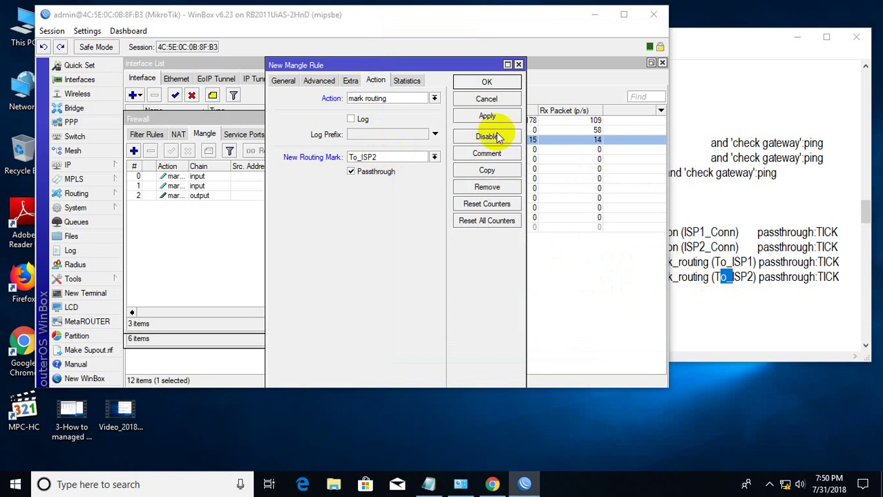
click(478, 117)
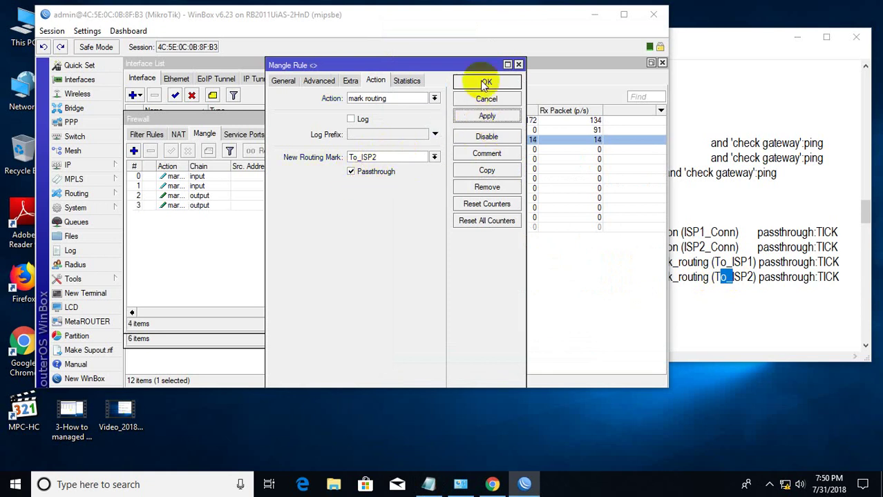
click(485, 82)
click(429, 484)
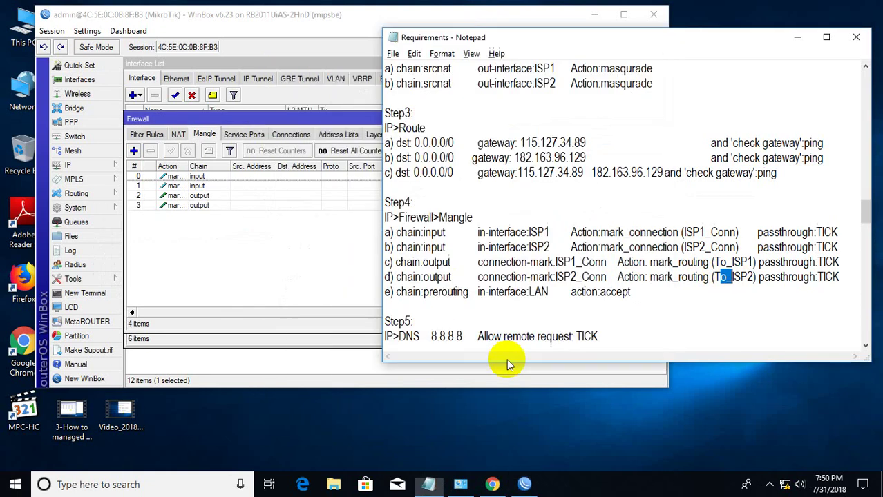
drag(410, 290, 533, 294)
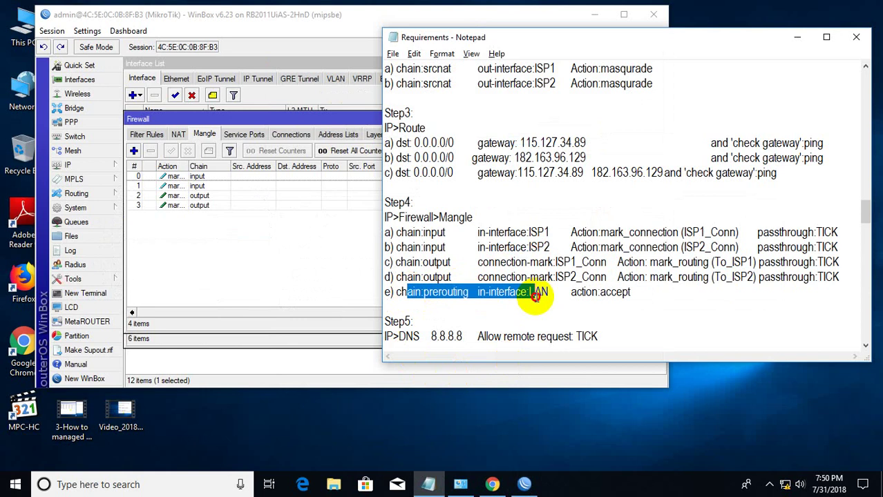
Start a fifth prerouting mangle rule matching In. Interface LAN.
click(298, 256)
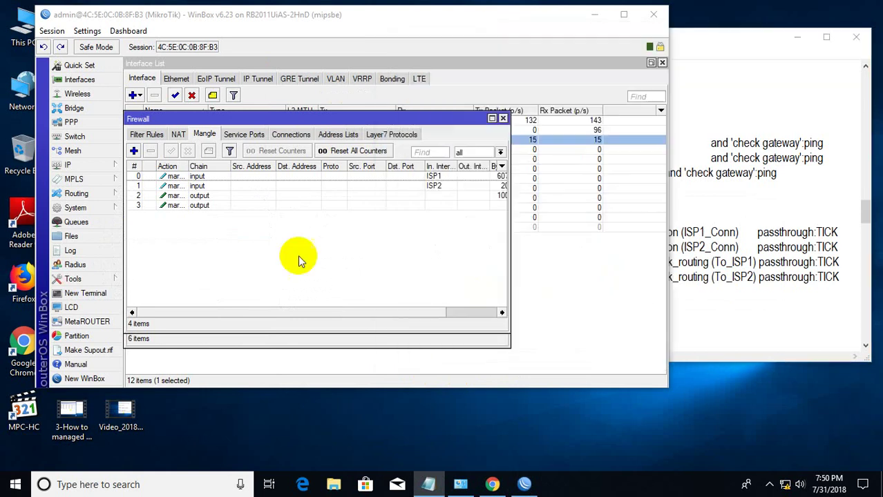
click(134, 151)
click(283, 79)
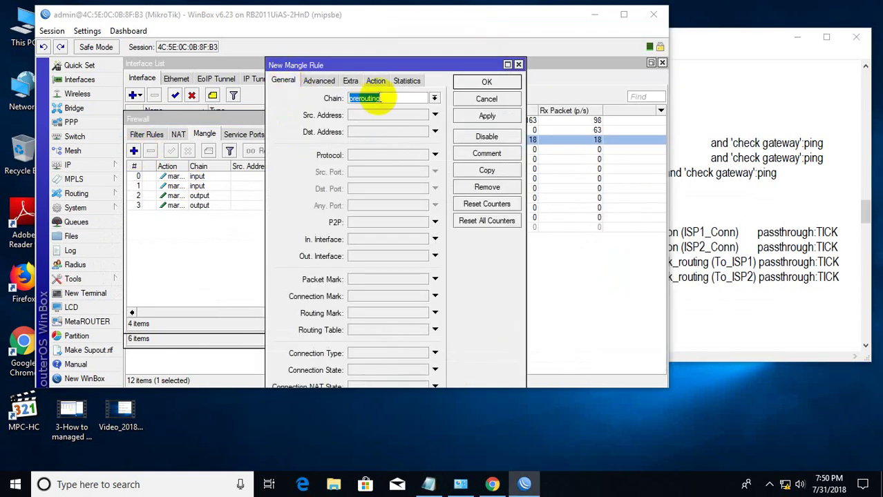
key(alt+Tab)
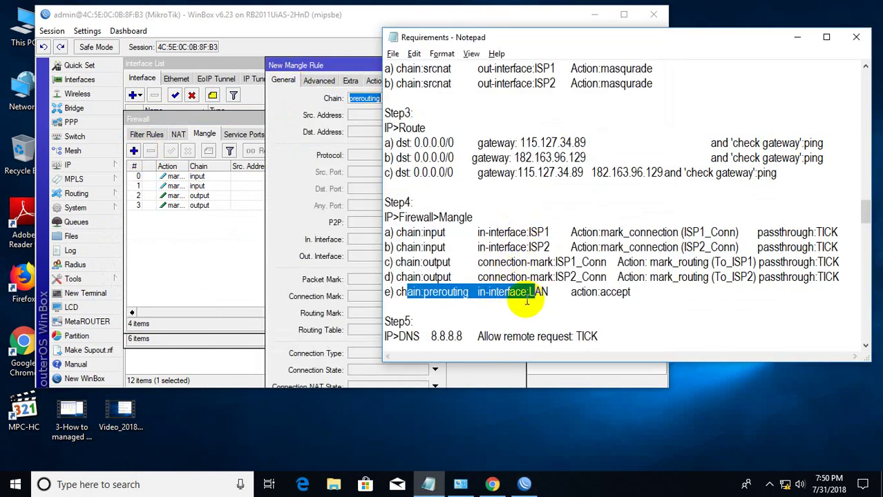
click(318, 261)
click(365, 240)
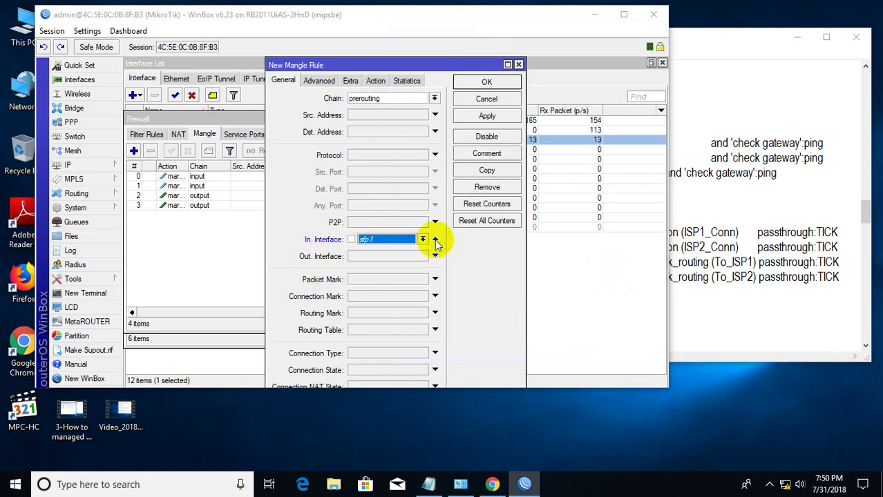
click(422, 240)
click(373, 266)
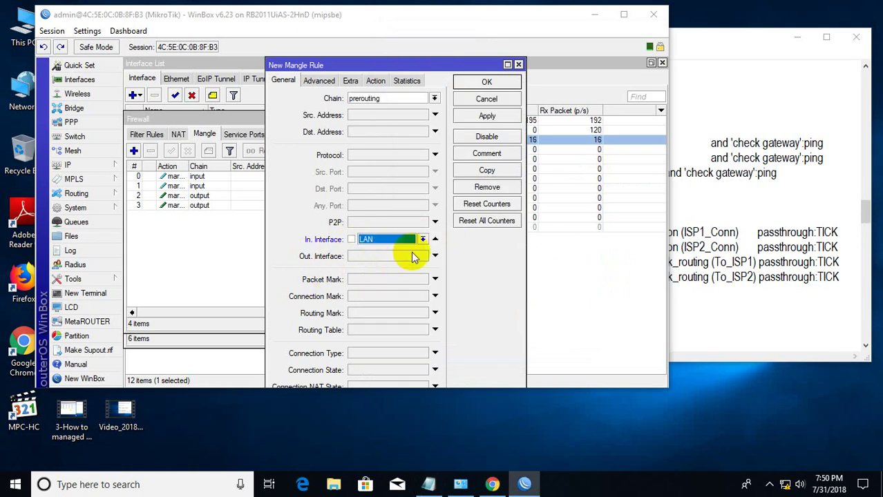
Keep the rule's action as accept, then apply and save it.
key(alt+Tab)
drag(571, 291, 630, 291)
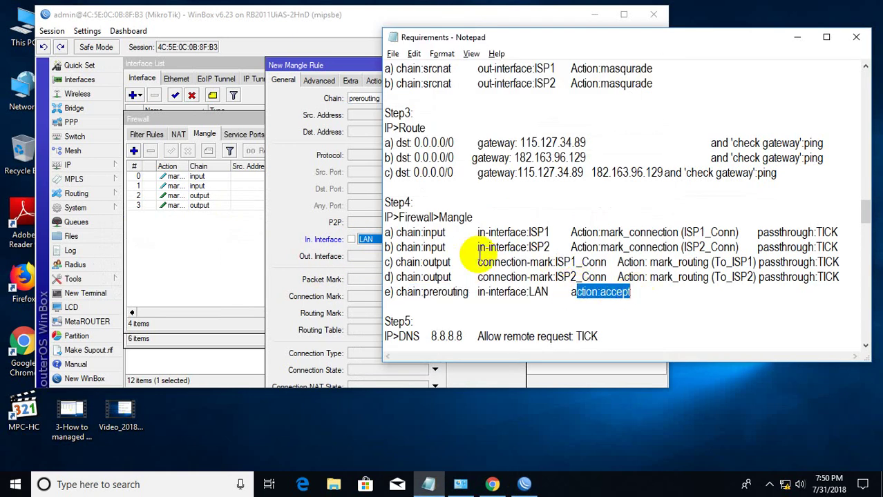
key(alt+Tab)
click(375, 81)
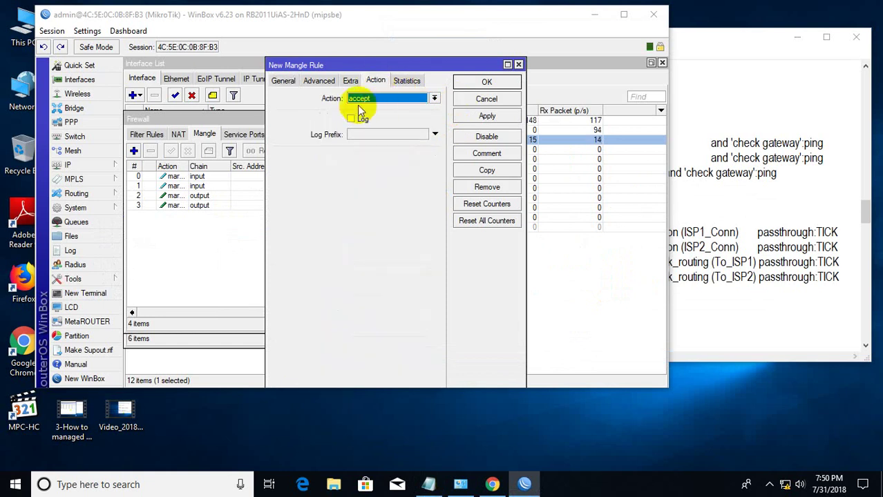
click(491, 119)
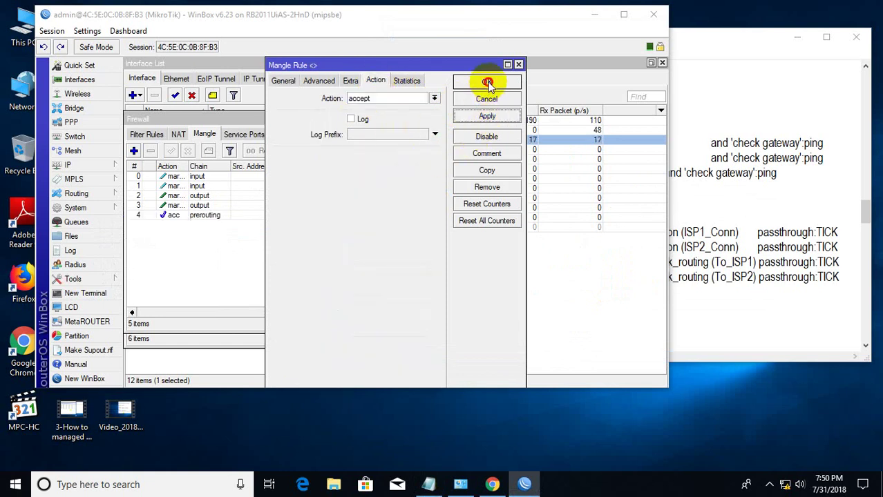
click(488, 83)
key(alt+Tab)
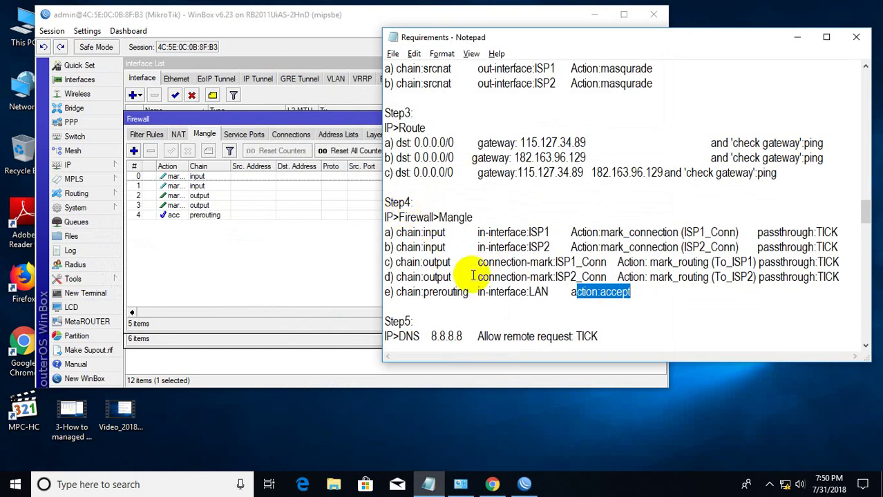
scroll(449, 235, down, 3)
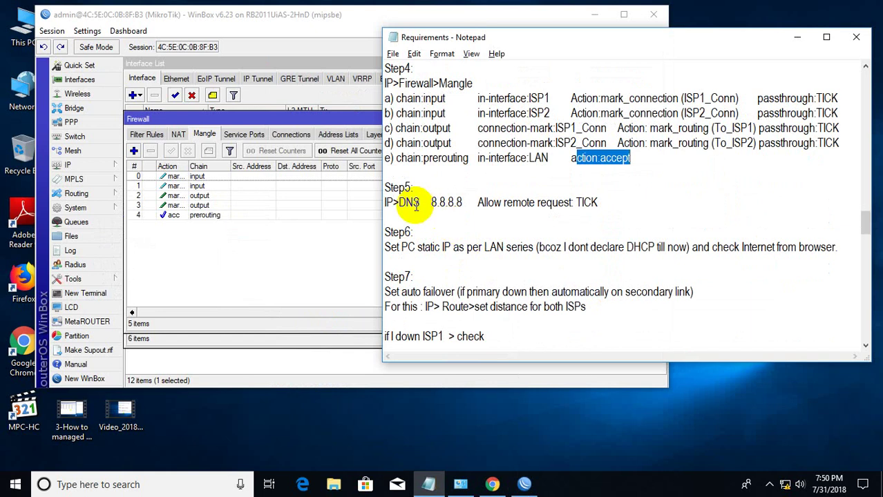
Set IP > DNS servers to 8.8.8.8 with Allow Remote Requests ticked, and apply.
key(alt+Tab)
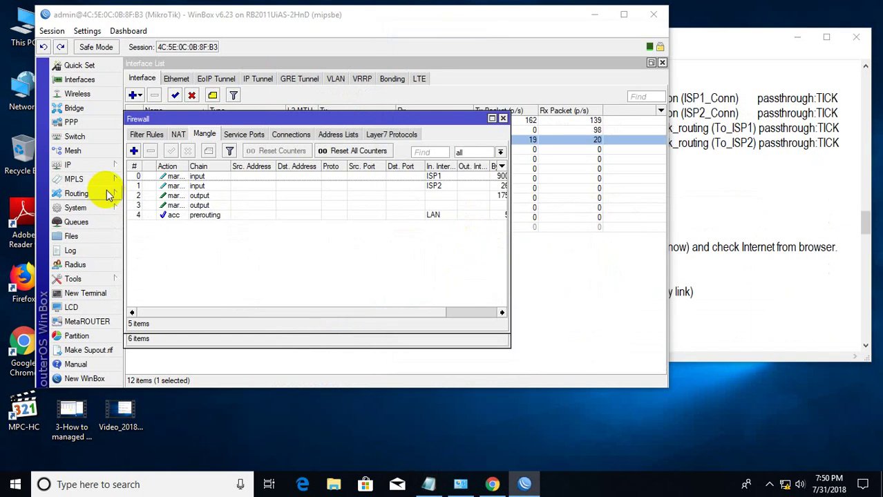
click(79, 165)
click(142, 236)
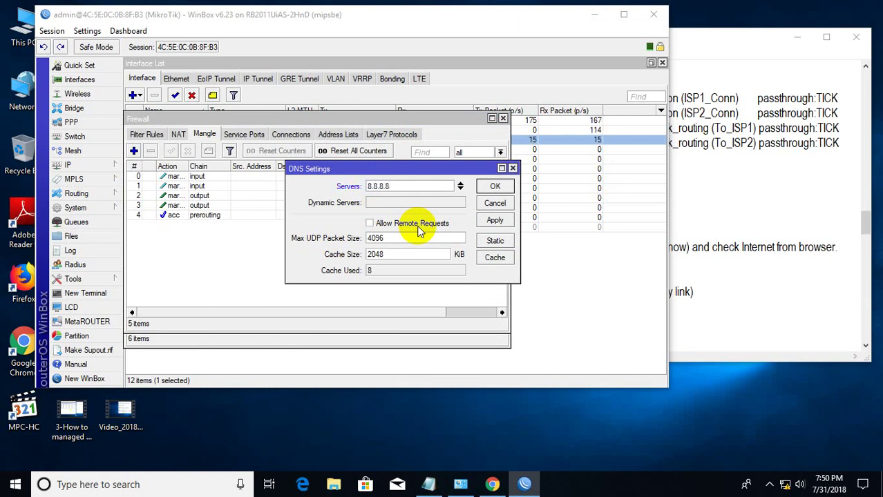
click(370, 224)
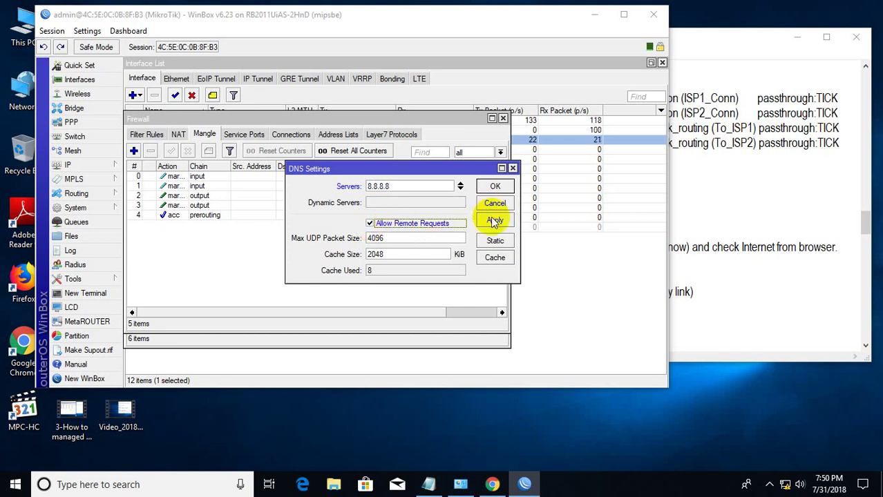
click(494, 220)
click(495, 186)
key(alt+Tab)
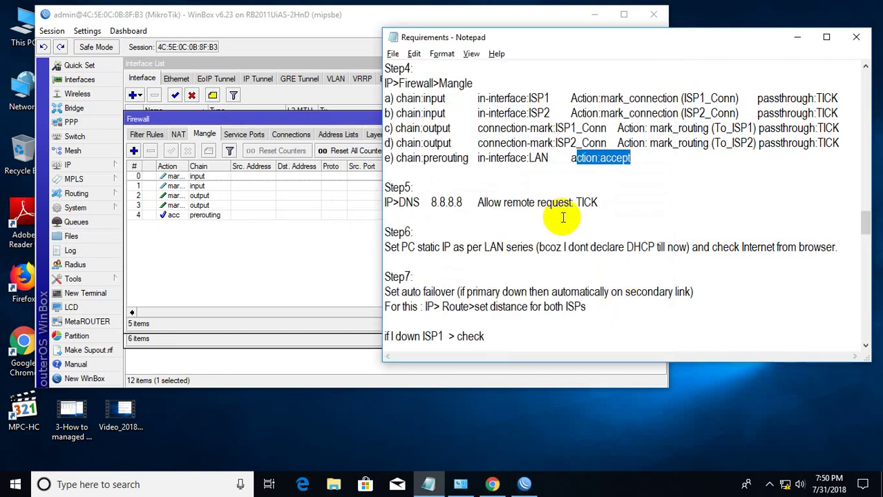
drag(466, 203, 634, 202)
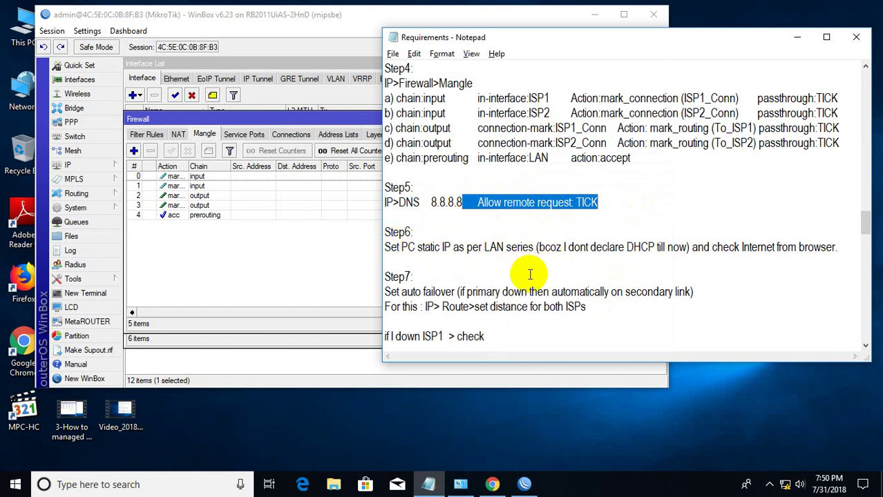
Give Ethernet 2 static IPv4 192.168.1.253, mask 255.255.255.0, gateway 192.168.1.1, 8.8.8.x DNS.
click(442, 373)
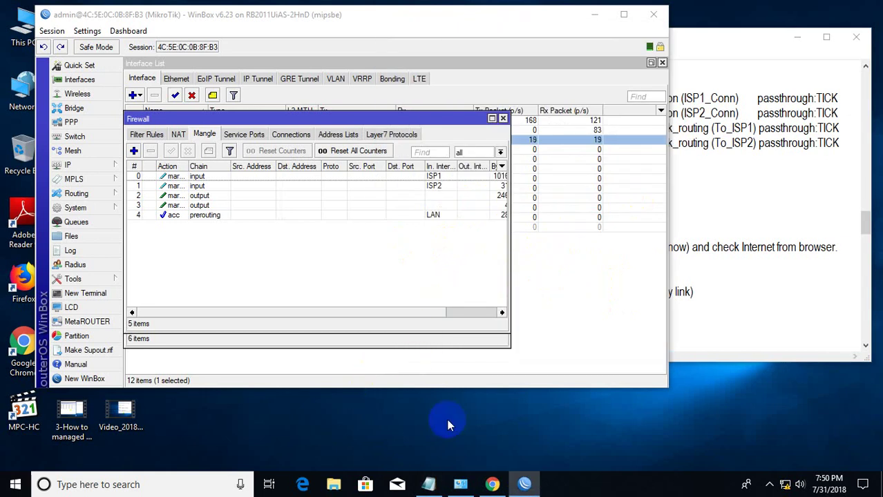
click(460, 485)
right_click(196, 90)
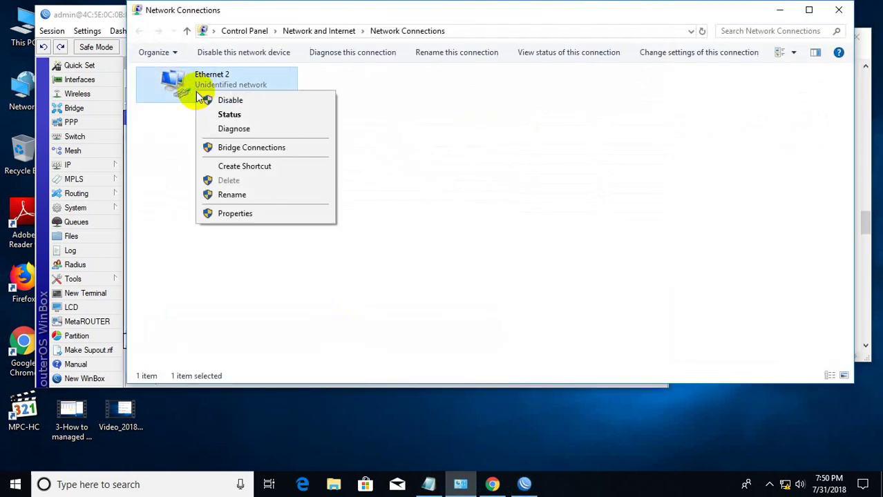
click(261, 214)
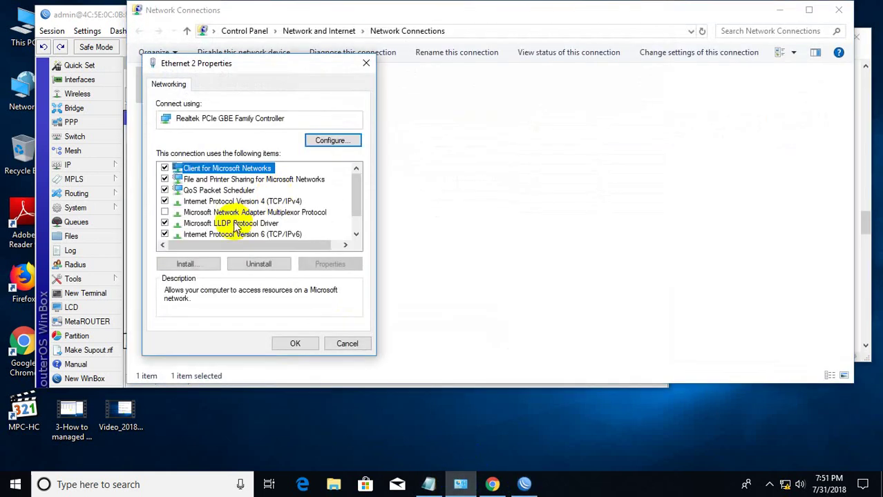
double_click(247, 202)
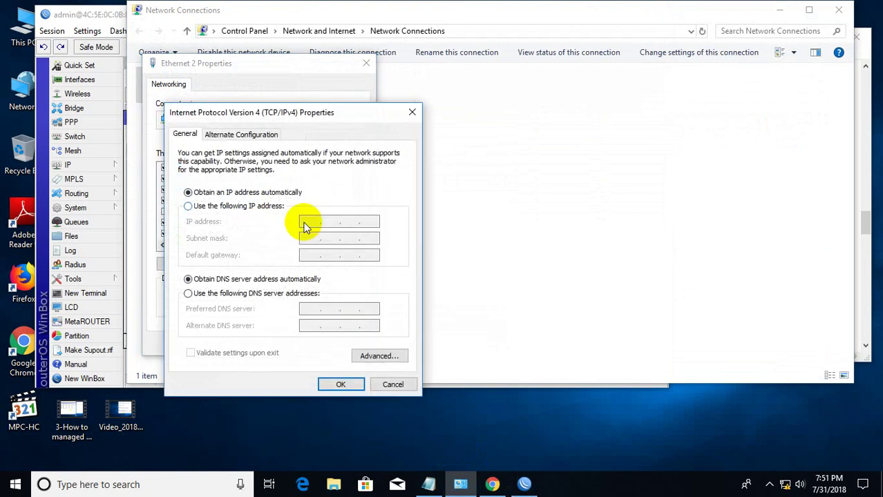
click(238, 207)
click(312, 220)
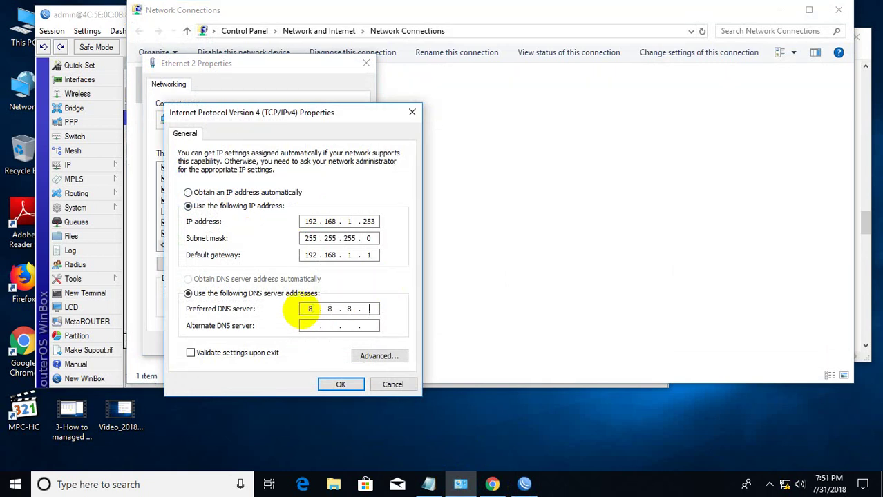
click(342, 385)
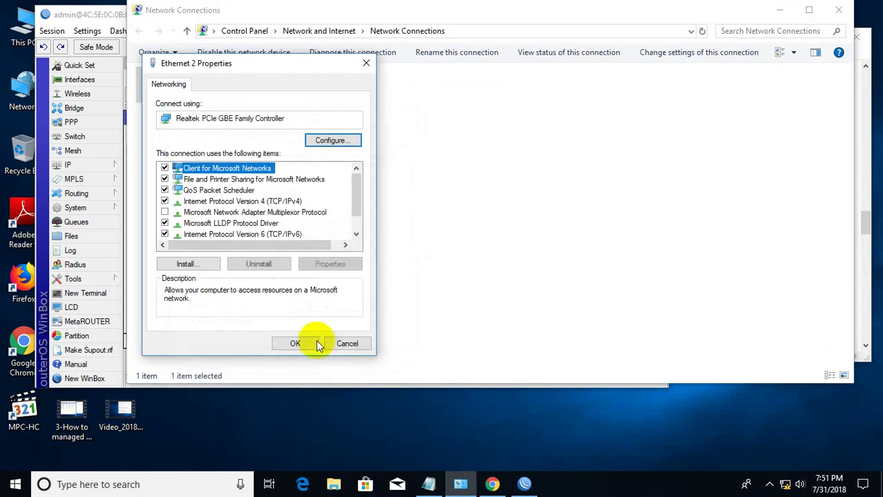
Save the Ethernet 2 settings, then load Amazon, Facebook, YouTube and Online IP CIDR in Chrome.
click(304, 343)
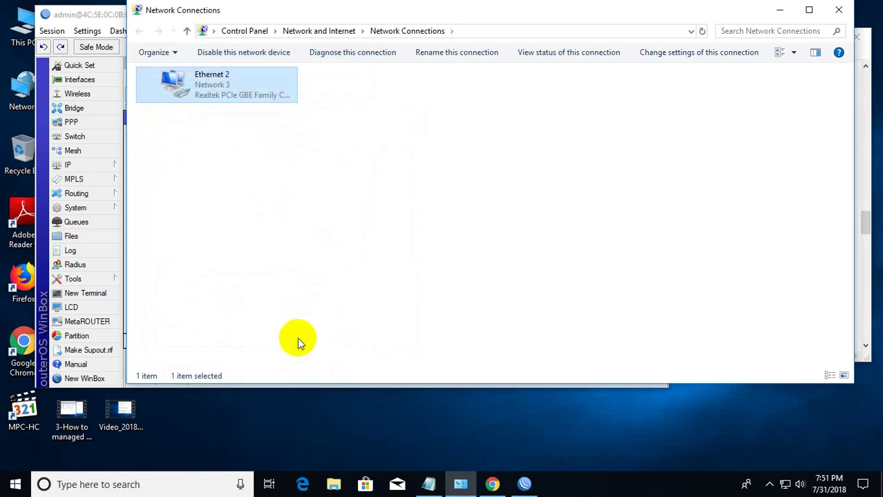
click(775, 11)
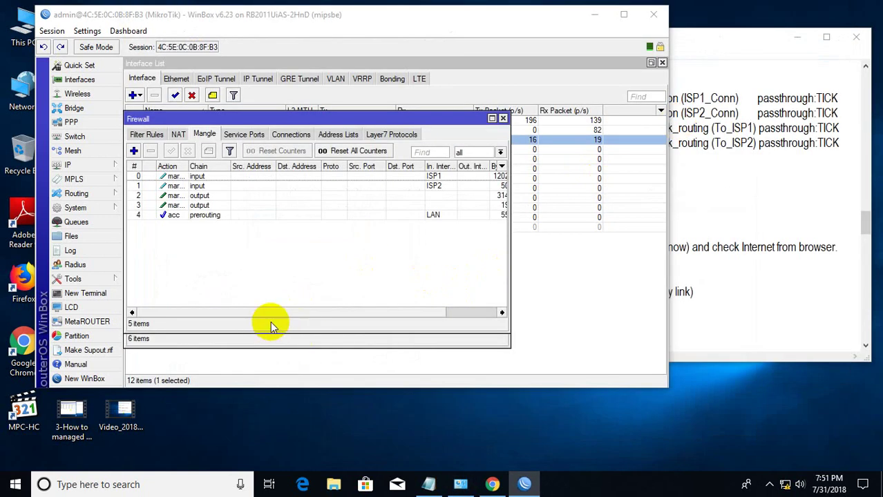
click(489, 483)
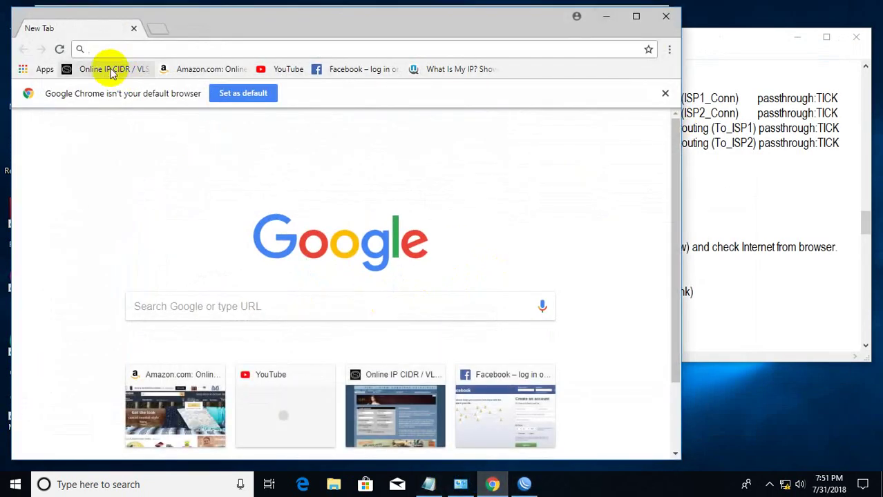
click(211, 70)
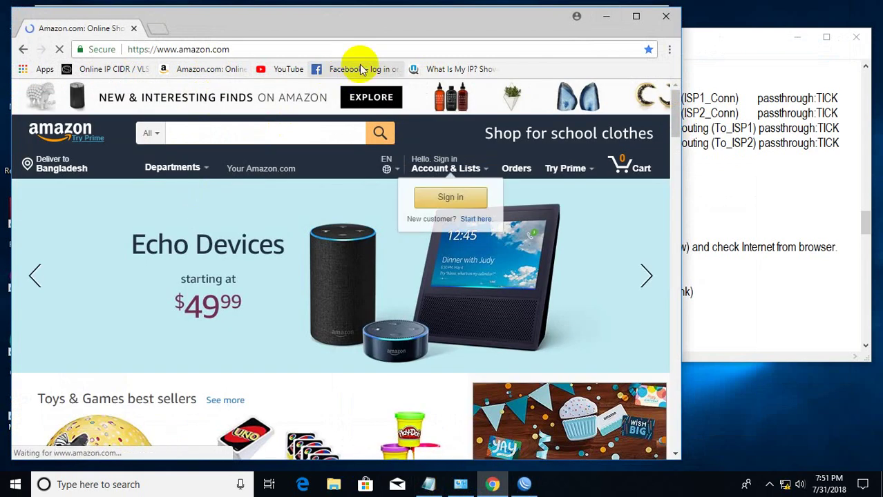
click(361, 69)
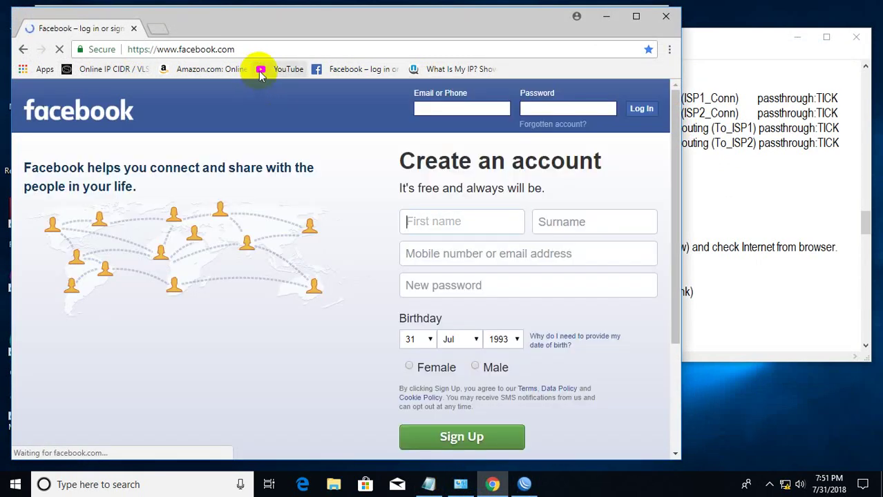
click(263, 68)
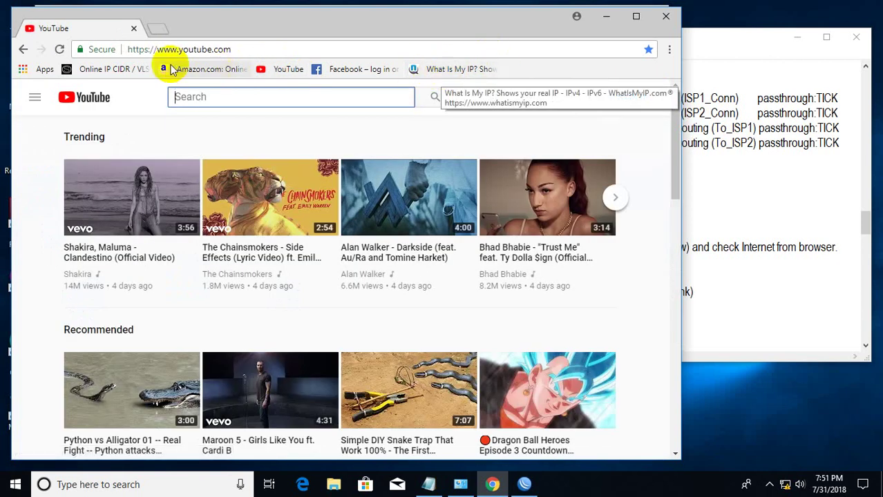
click(123, 69)
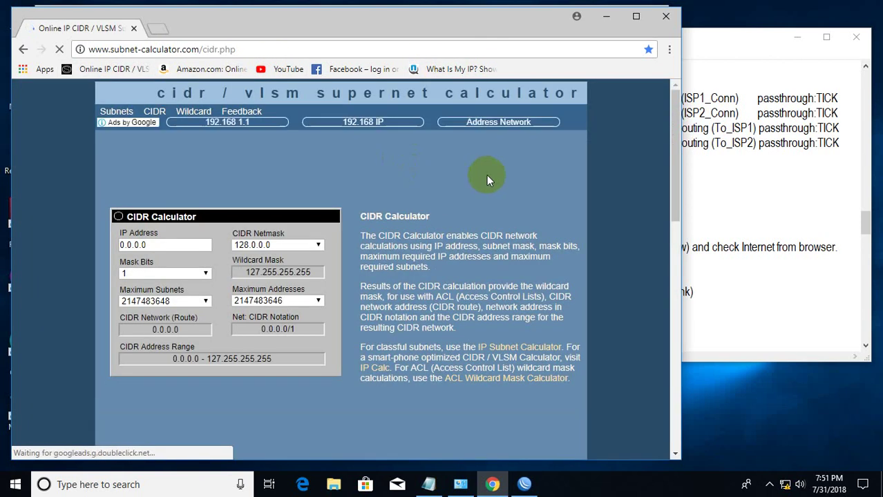
key(alt+Tab)
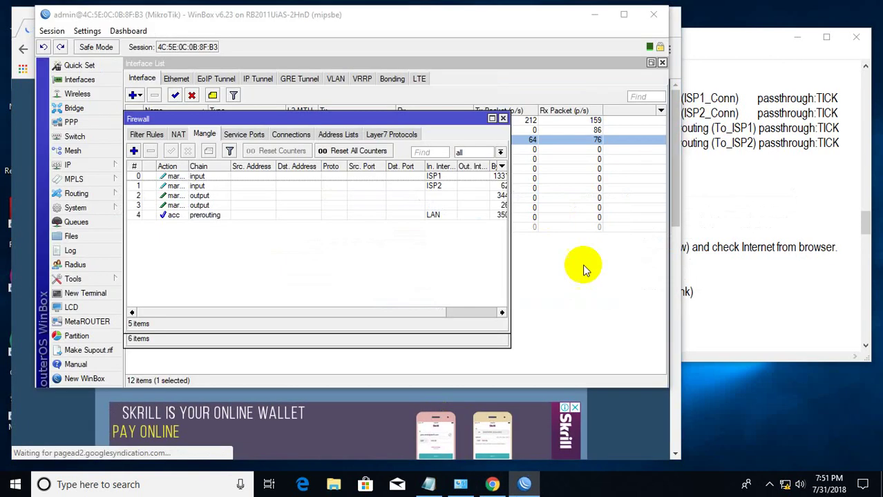
click(725, 217)
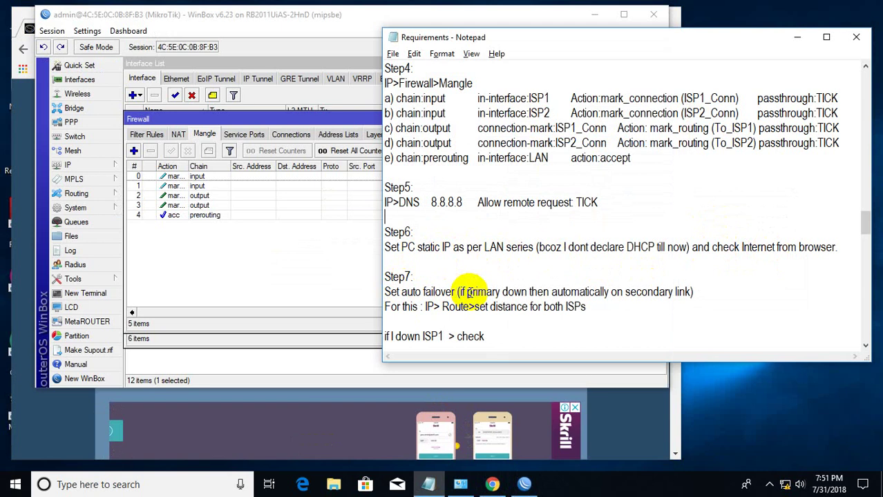
drag(483, 247, 799, 248)
drag(399, 292, 455, 293)
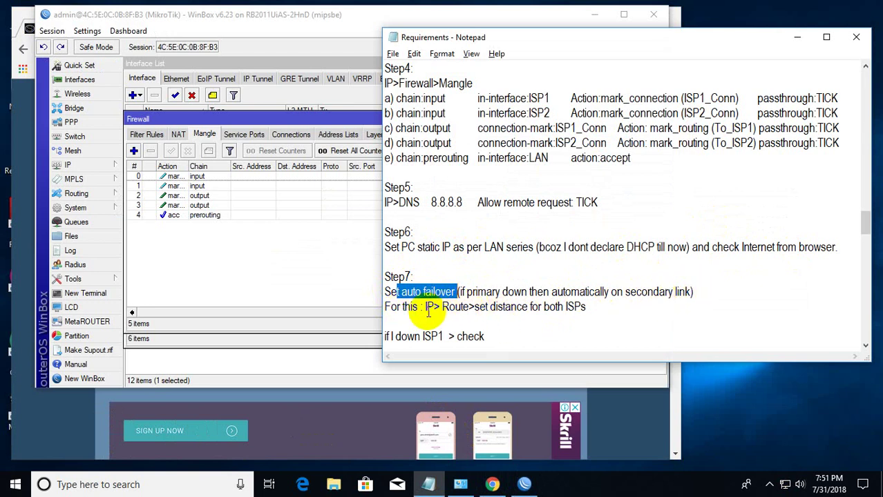
In IP > Routes, keep the ISP1 0.0.0.0/0 default route at distance 1.
click(323, 312)
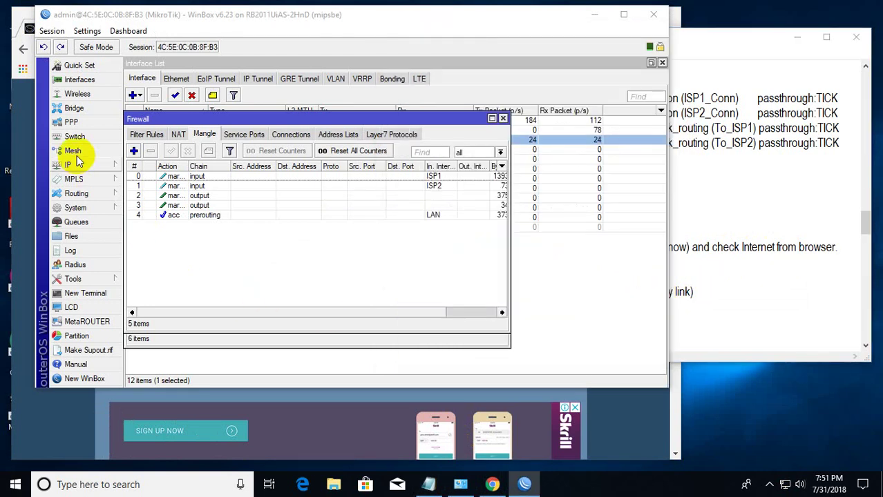
click(76, 165)
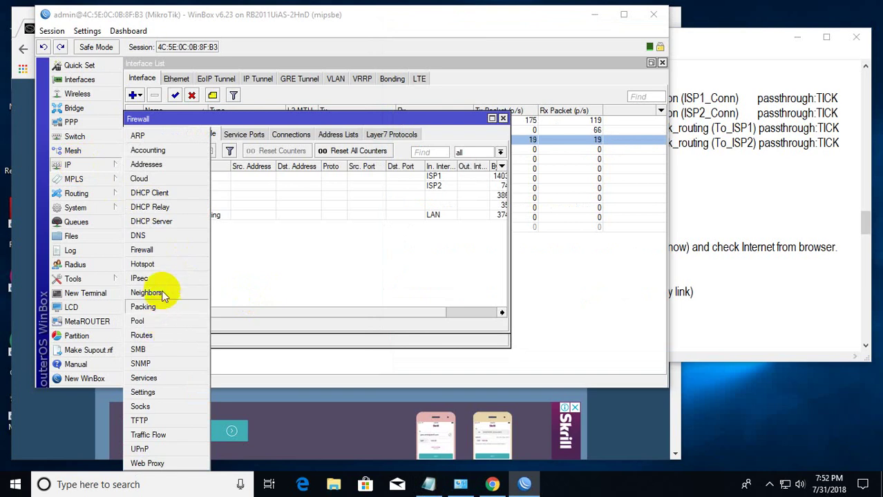
click(159, 335)
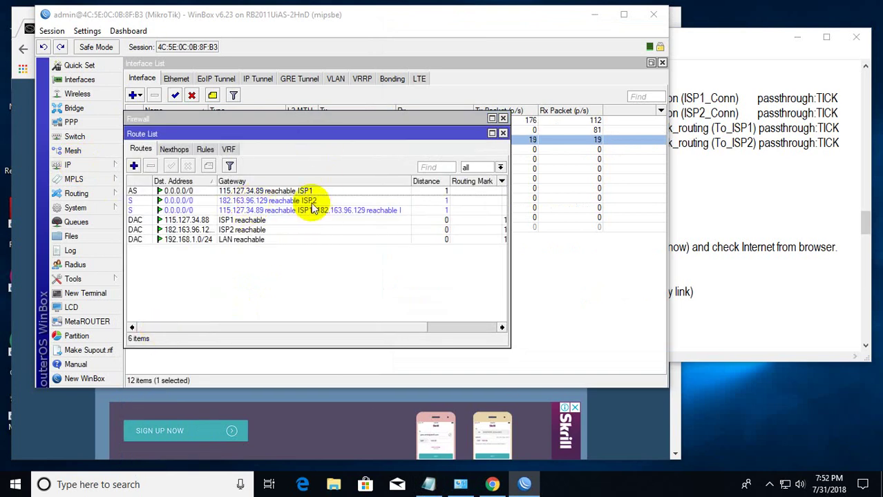
click(302, 193)
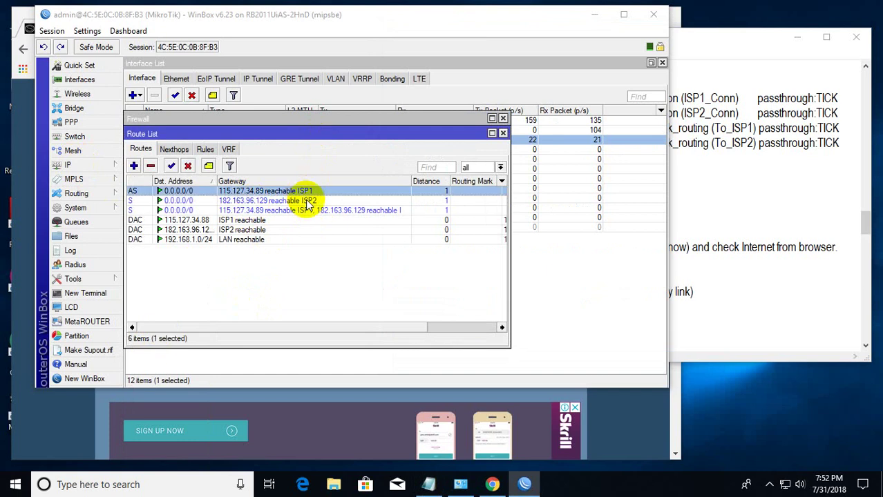
click(307, 202)
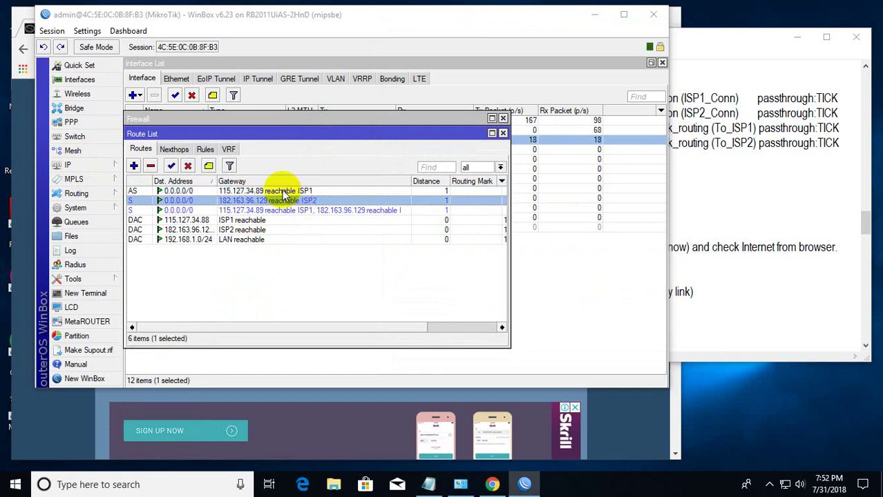
double_click(277, 191)
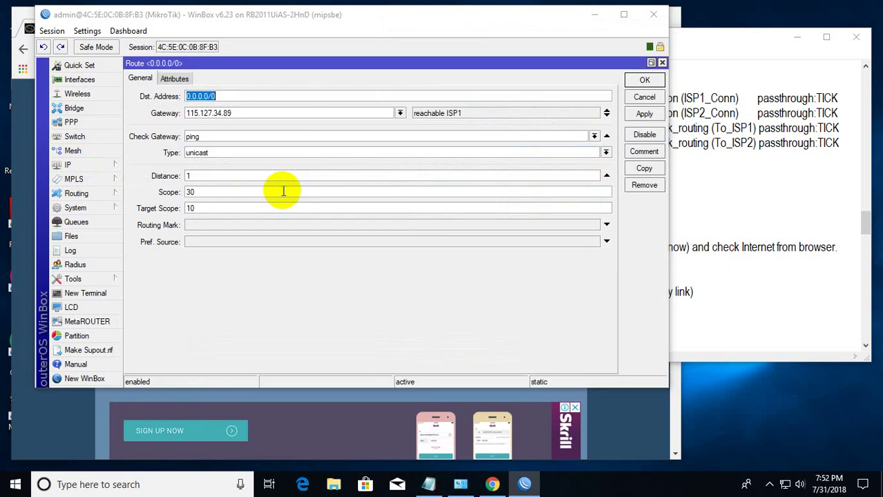
click(644, 114)
click(642, 80)
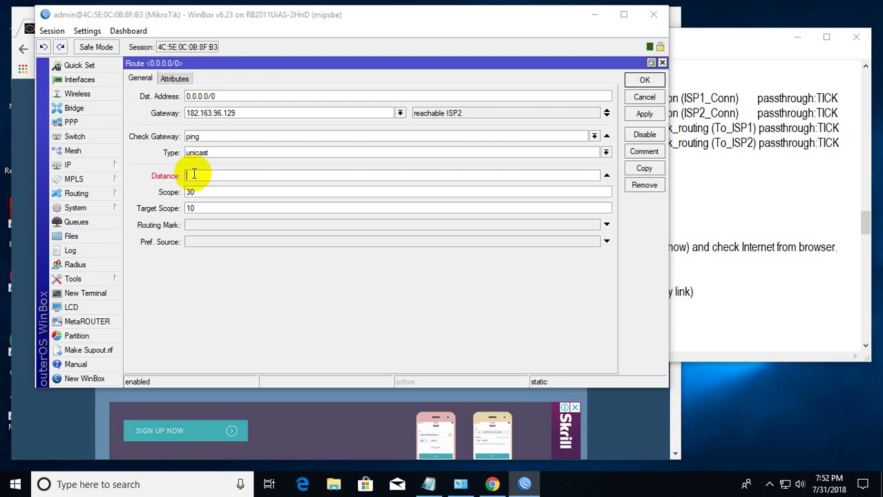
Set the ISP2 default route via 182.163.96.129 to distance 2 and save it.
click(644, 114)
click(645, 81)
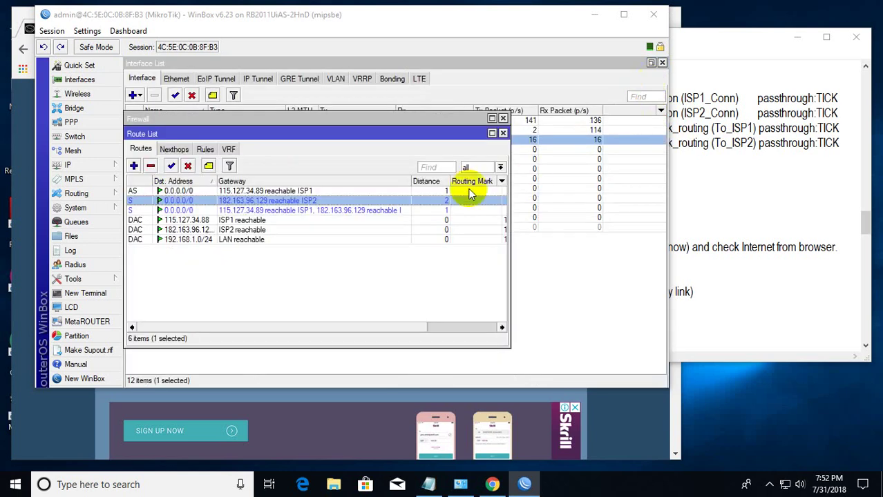
key(alt+Tab)
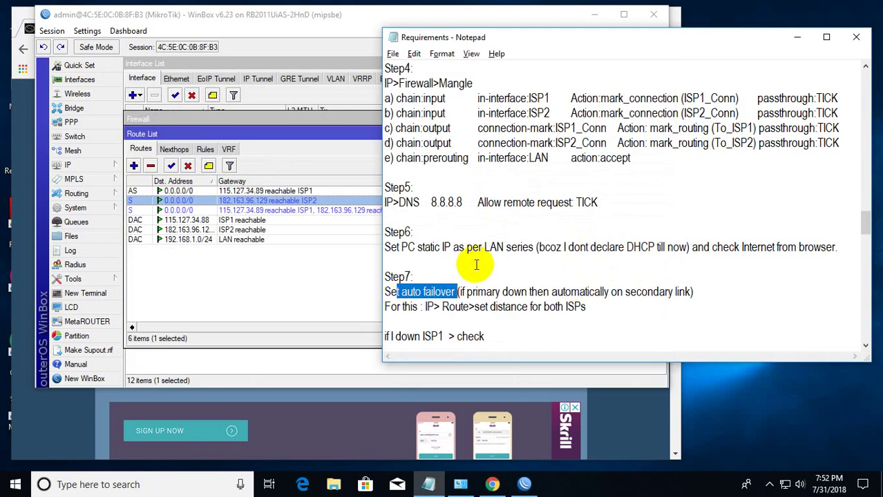
scroll(484, 284, down, 1)
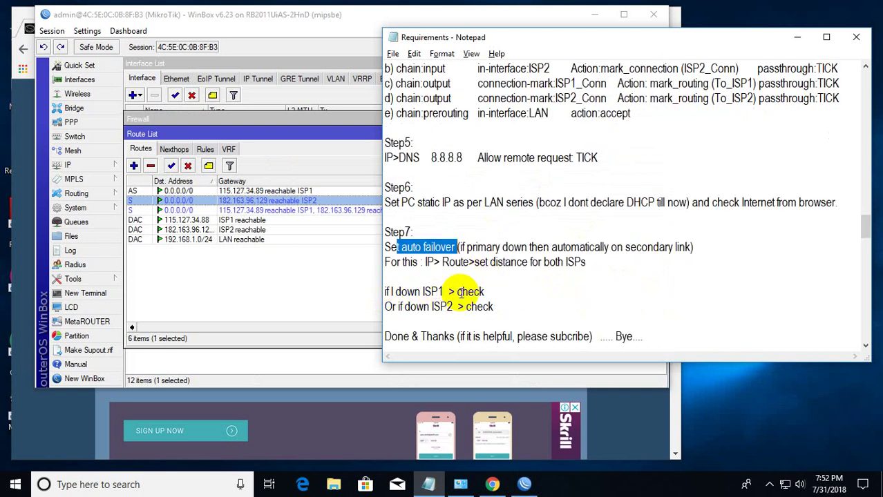
click(197, 205)
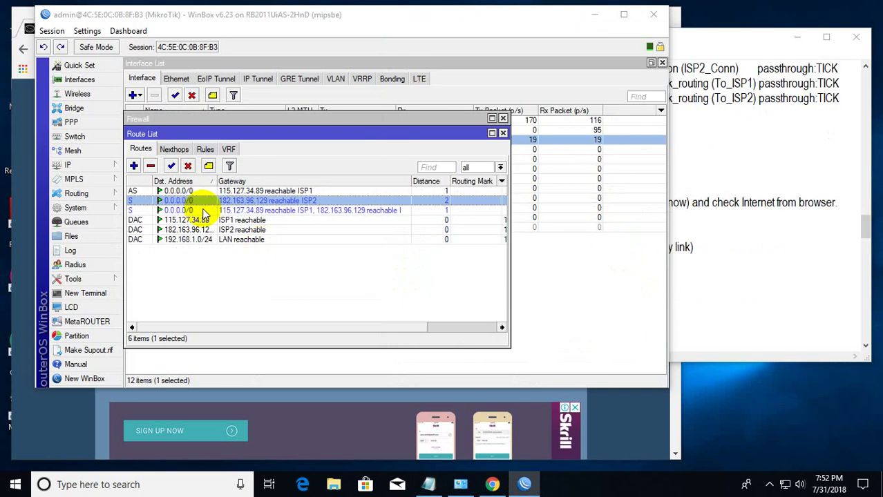
Close the Firewall and Route List windows, check ISP1's interface status, and return to Chrome.
click(504, 119)
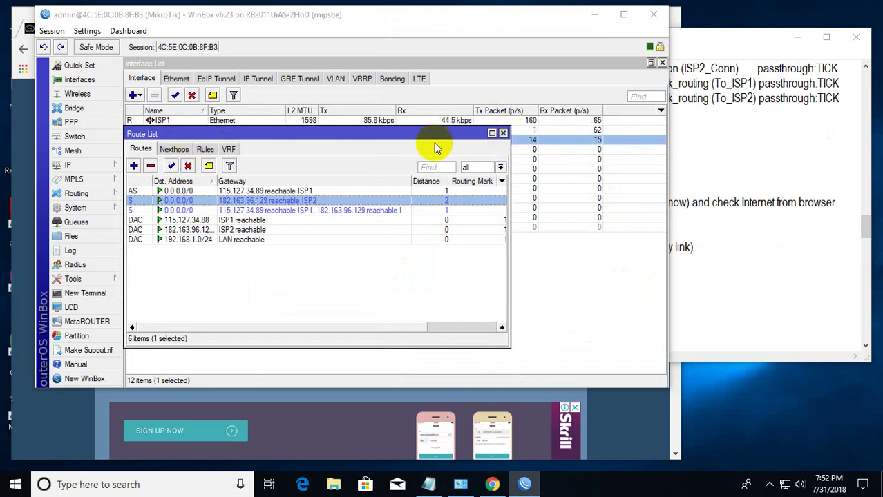
click(502, 133)
click(151, 121)
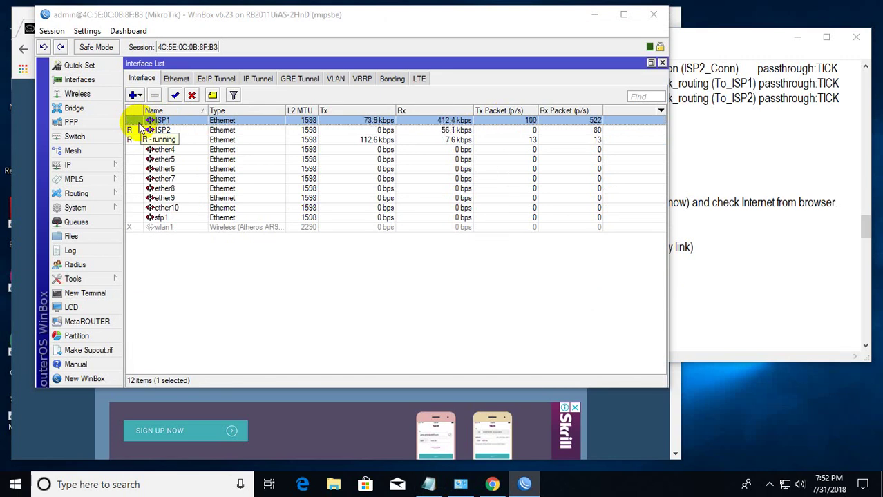
click(492, 484)
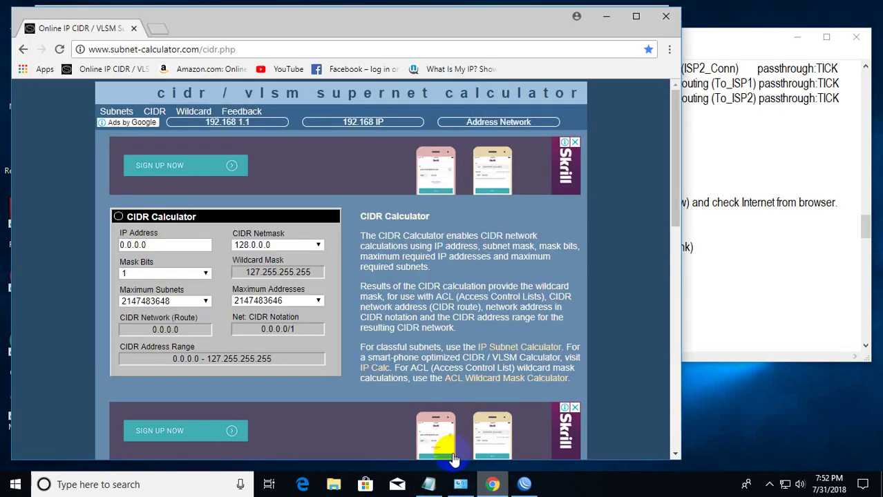
click(204, 69)
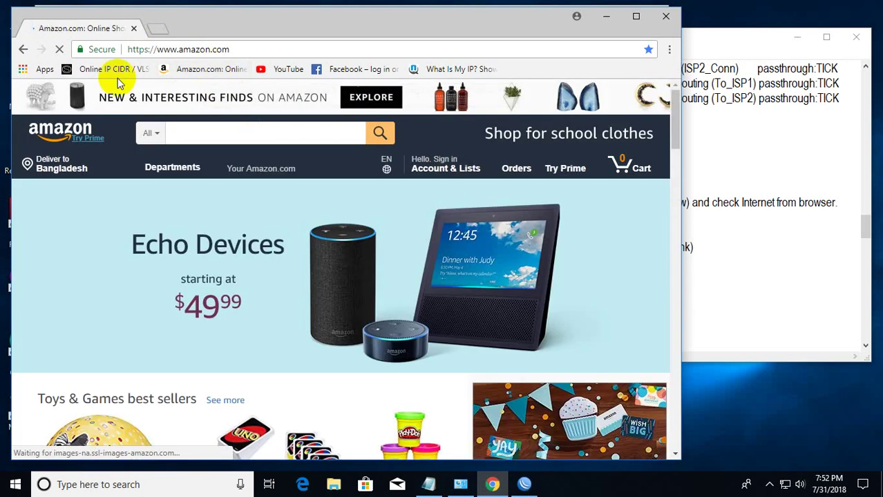
click(437, 69)
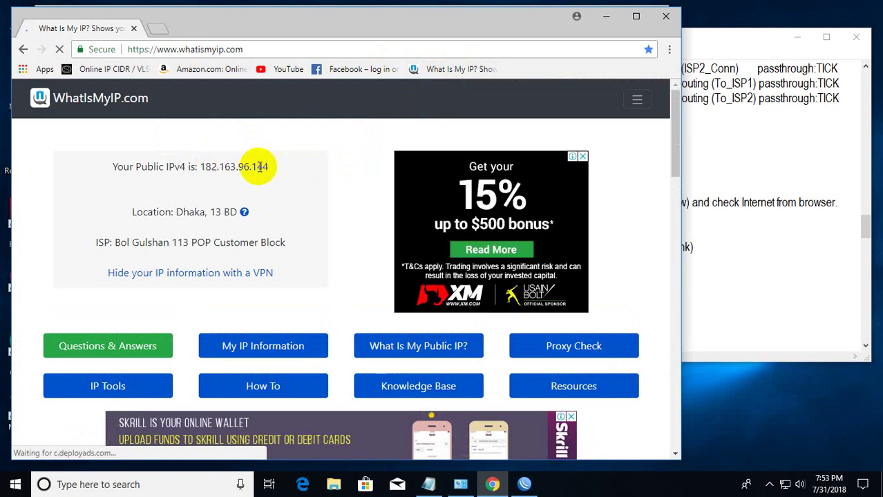
click(609, 22)
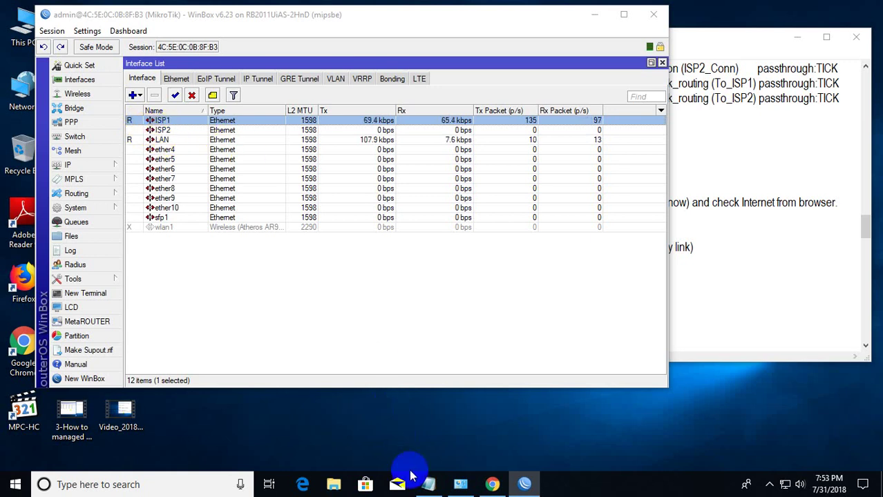
Load Facebook and YouTube, confirm WhatIsMyIP now shows 115.127.34.91, then return to WinBox.
click(491, 483)
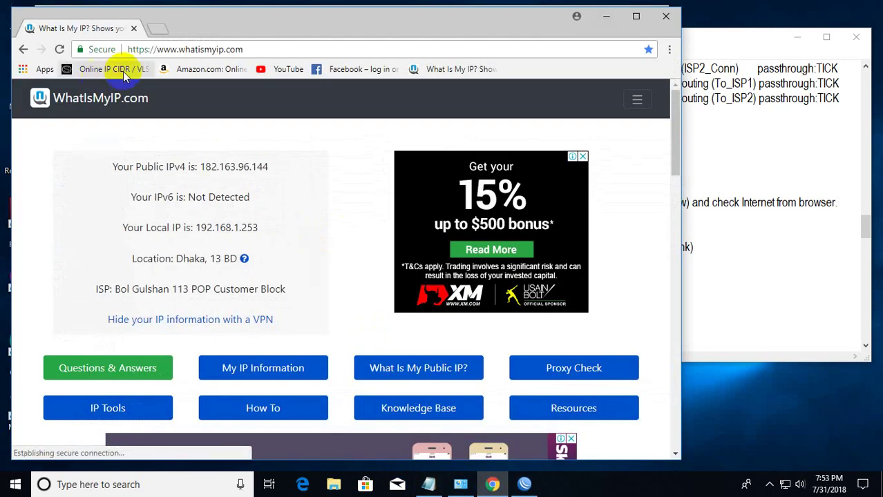
click(352, 69)
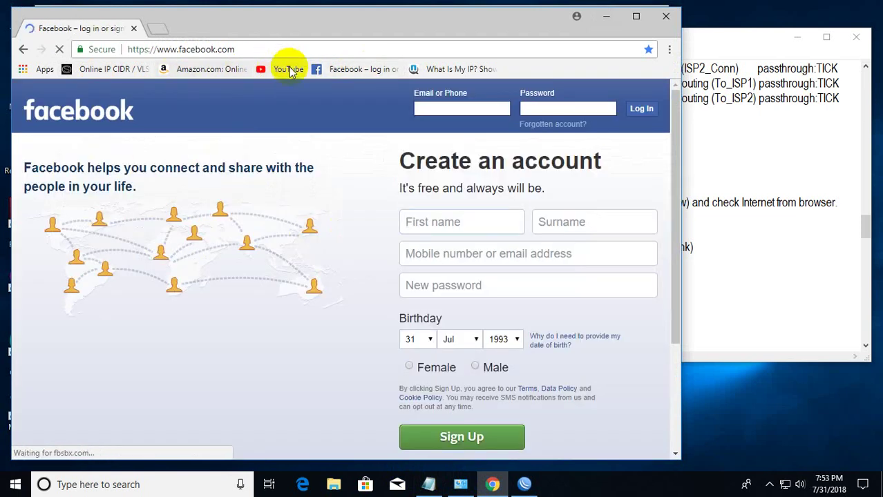
click(276, 69)
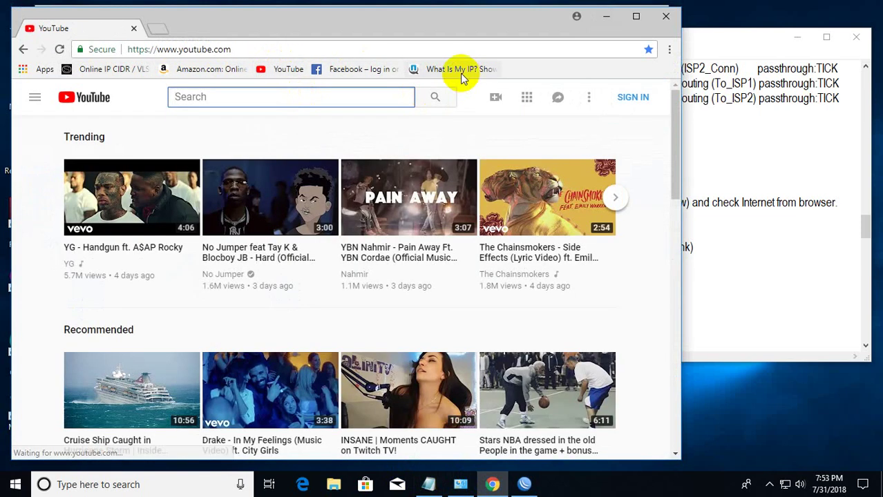
click(450, 70)
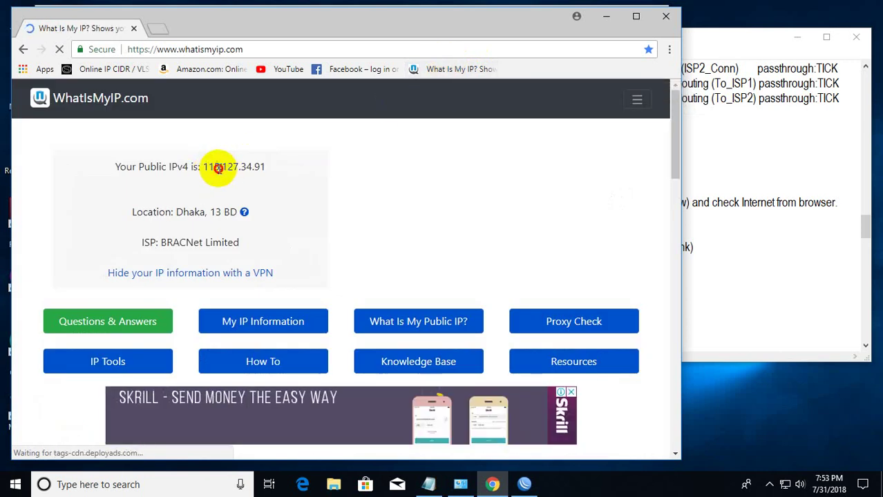
drag(219, 166, 266, 168)
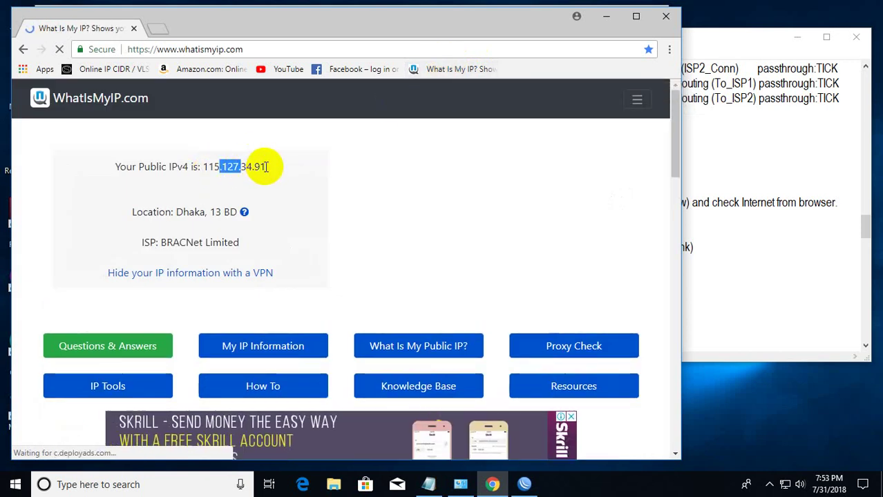
click(472, 486)
click(524, 484)
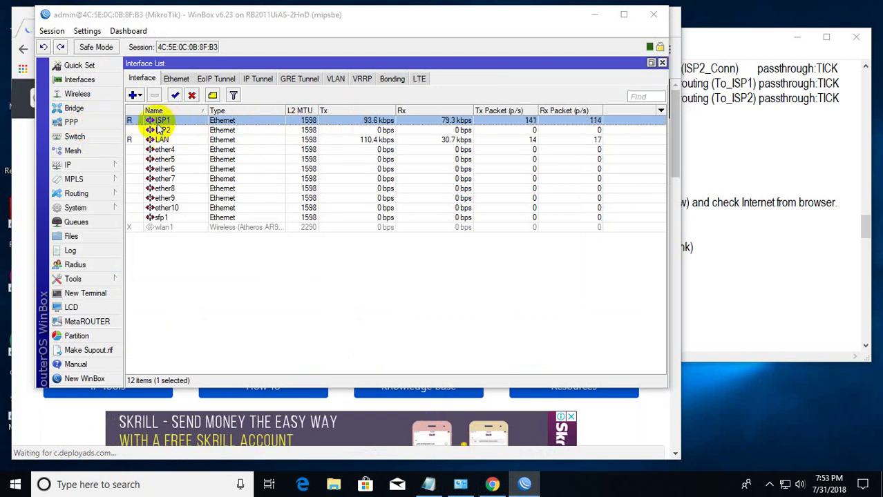
Match 115.127.34.91 to ISP1 in the IP Address List, then minimise WinBox.
click(78, 164)
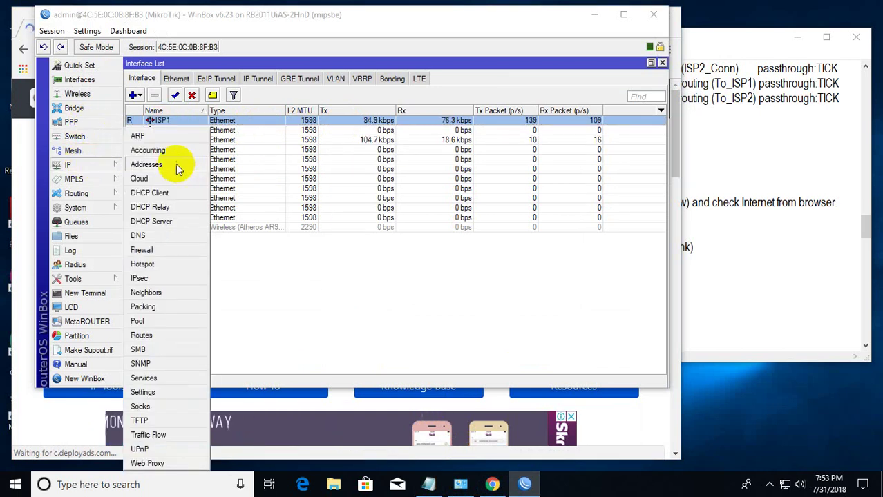
click(172, 166)
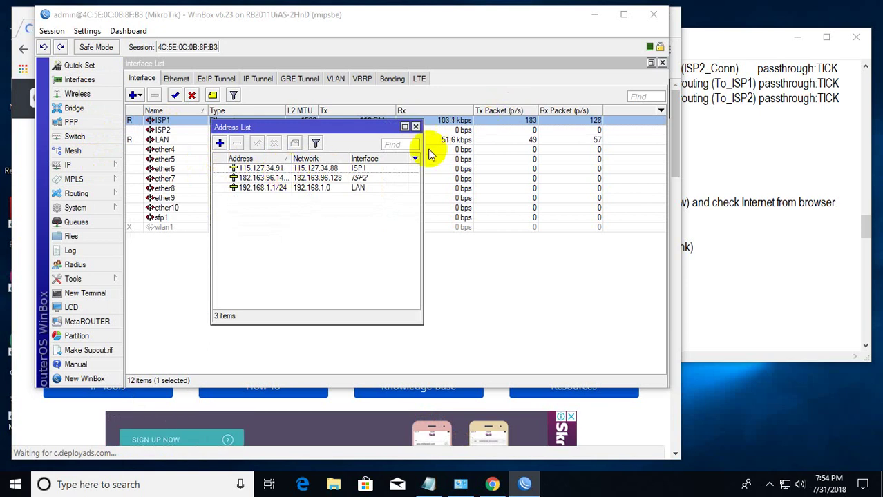
click(415, 127)
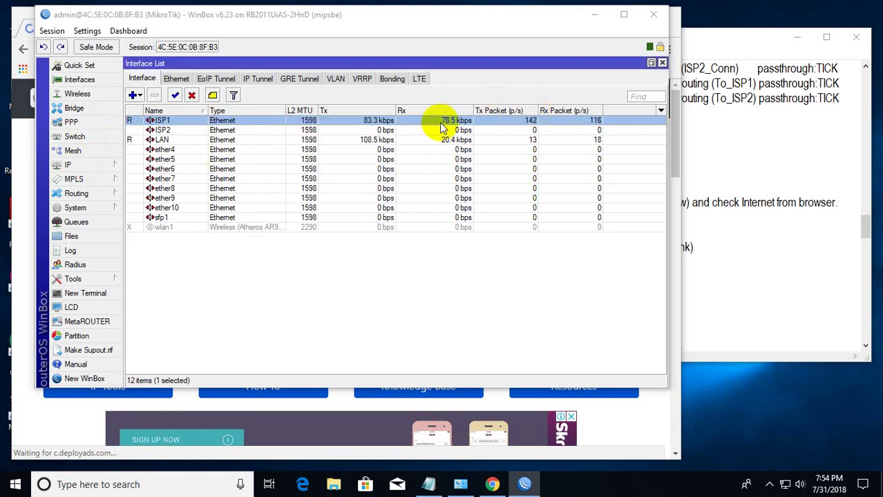
click(594, 15)
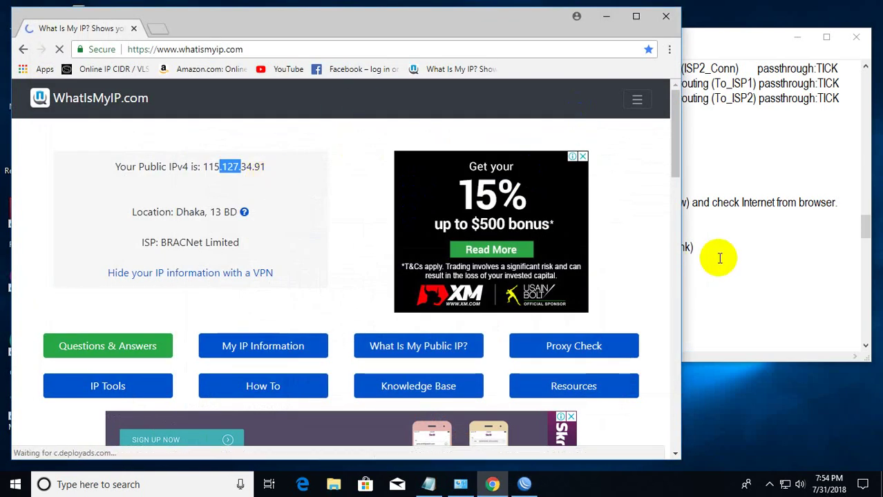
Bring the Notepad requirements notes forward to review the closing Done & Thanks remarks.
click(744, 250)
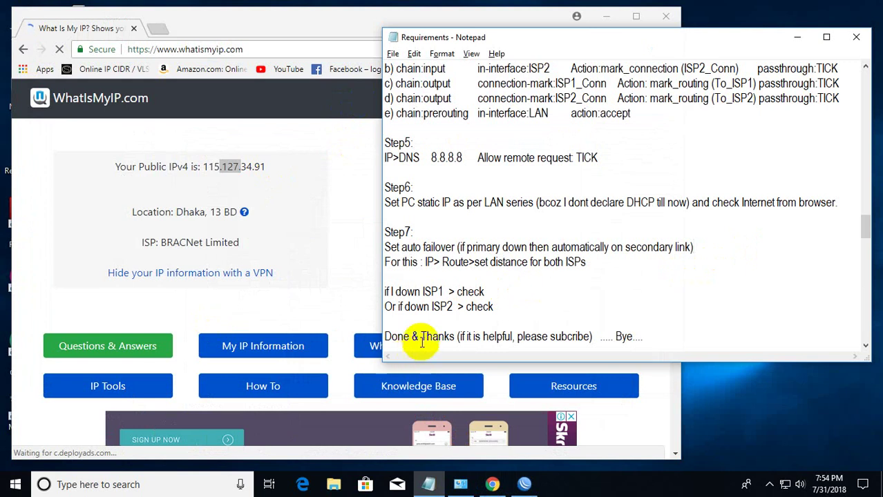